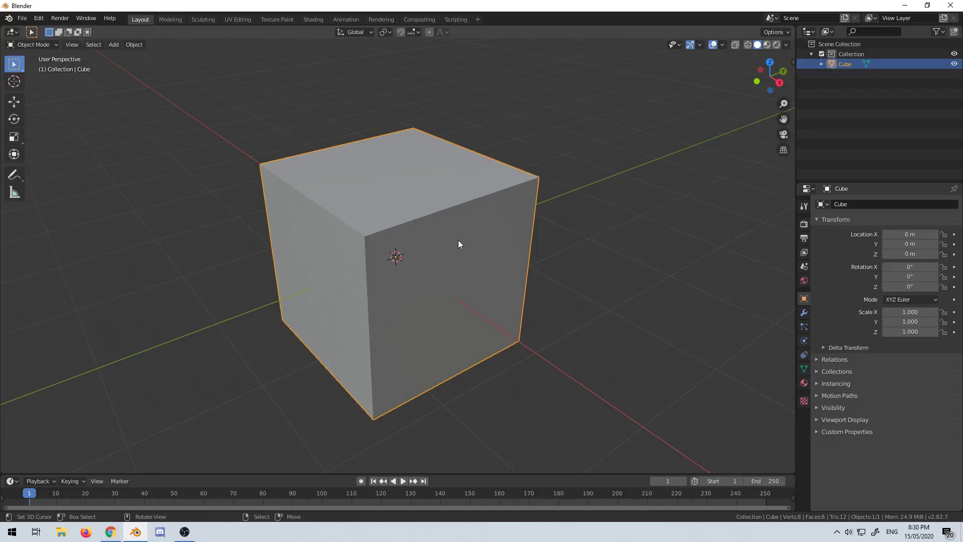
Step: Add a Skin modifier to the cube
click(804, 313)
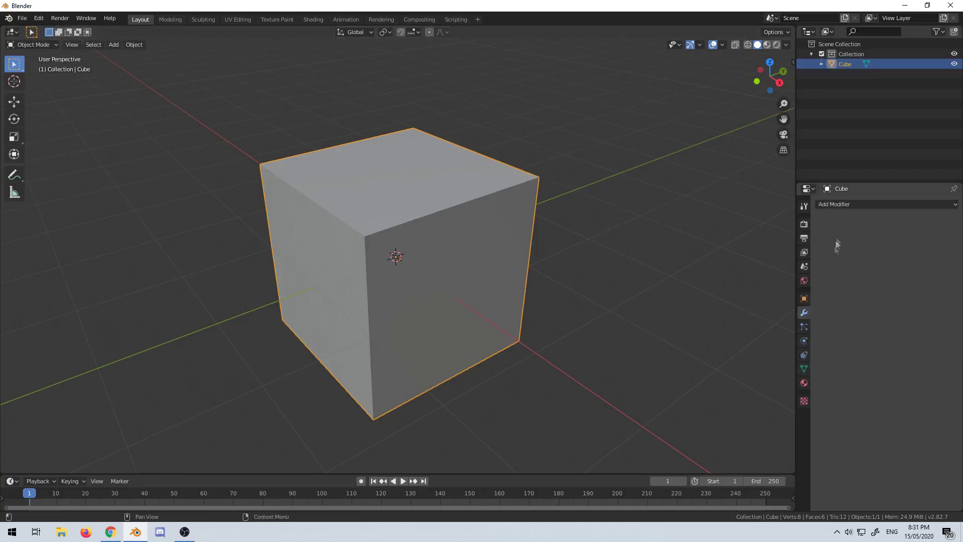
click(848, 205)
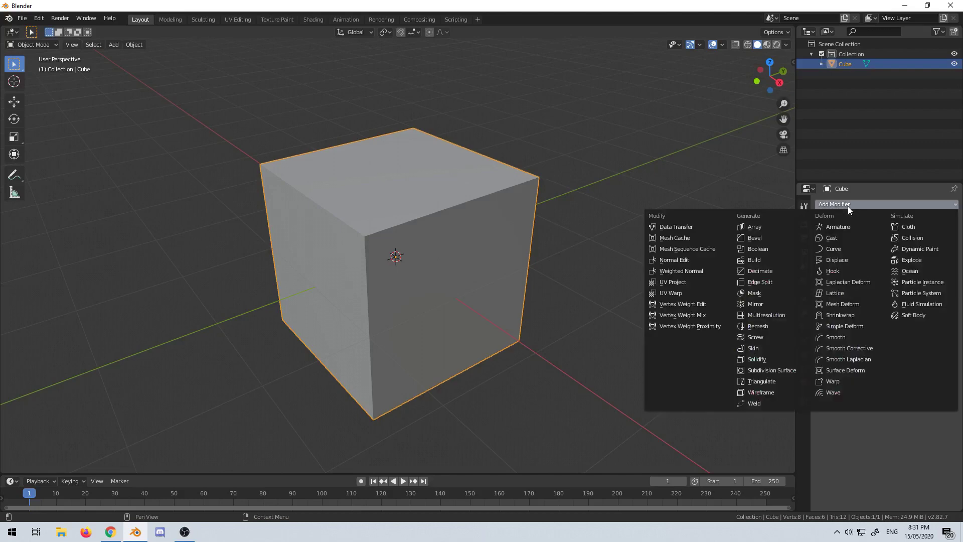
click(773, 349)
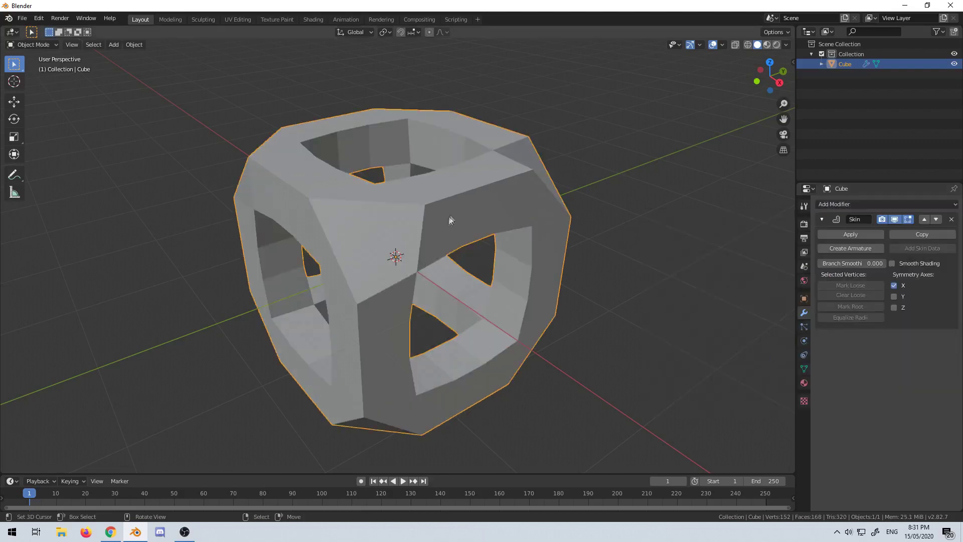
Step: Enter Edit Mode and examine the cube's original mesh inside the skin in wireframe, then return to solid shading
key(Tab)
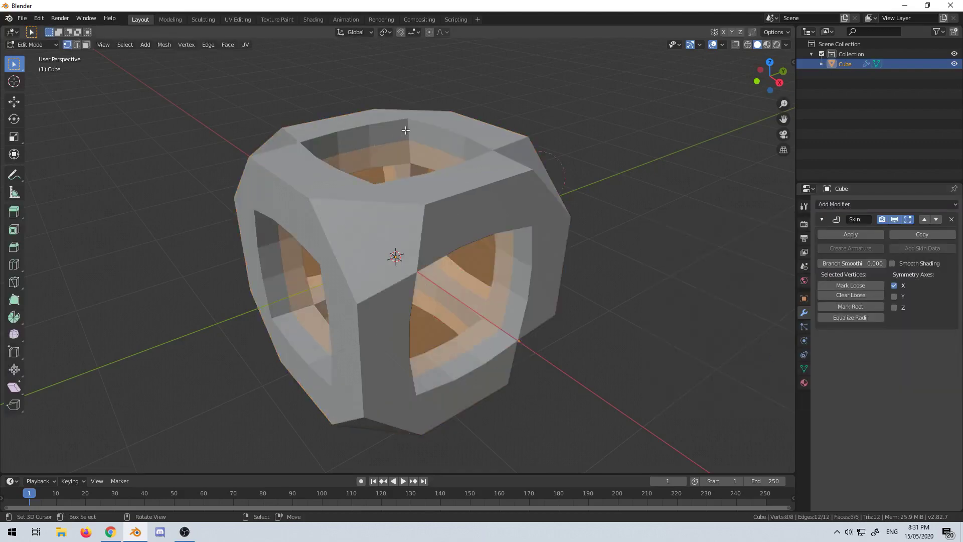
key(z)
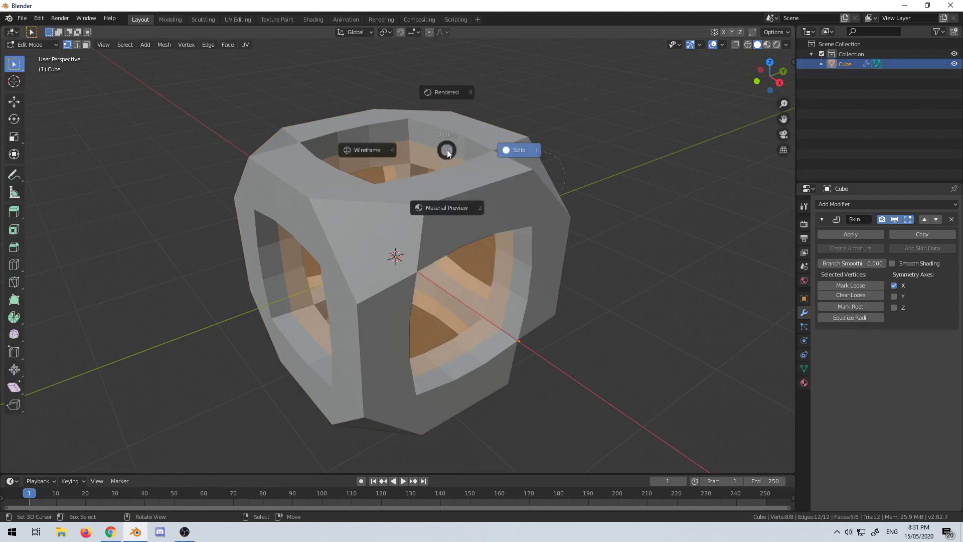
click(365, 151)
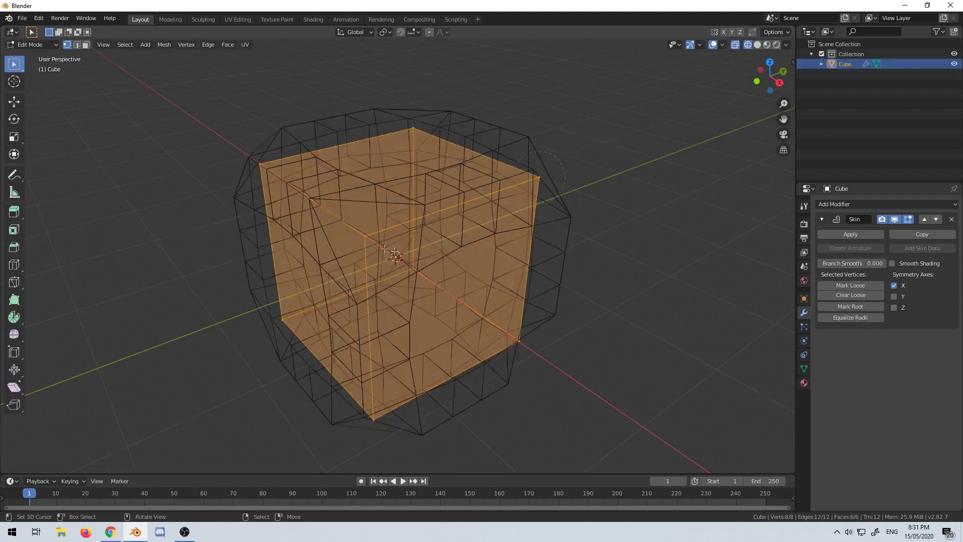
middle_drag(505, 179, 491, 177)
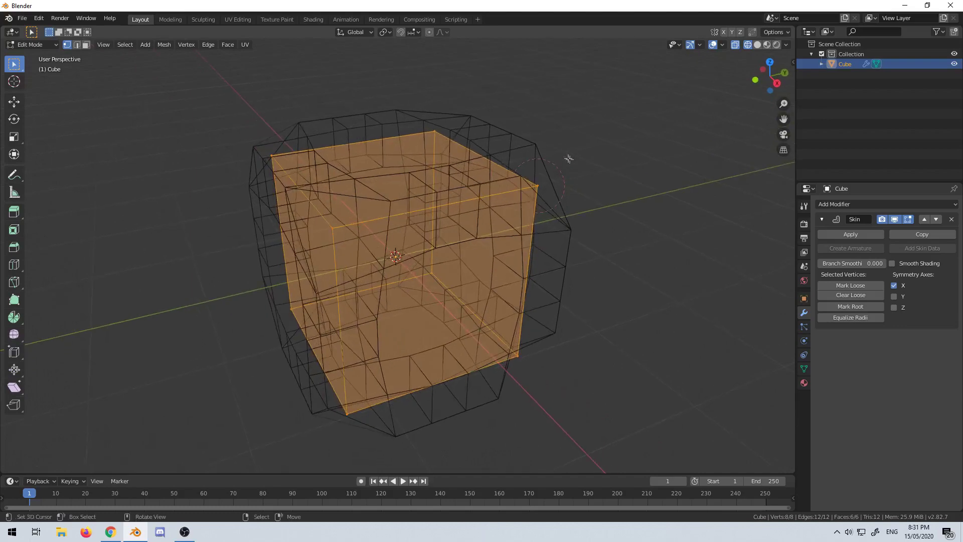
click(539, 184)
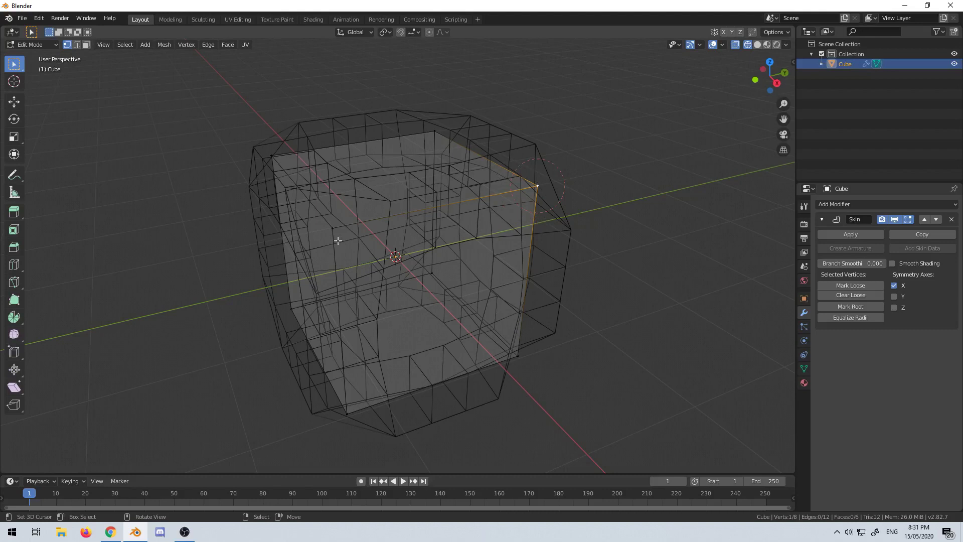
key(z)
click(414, 237)
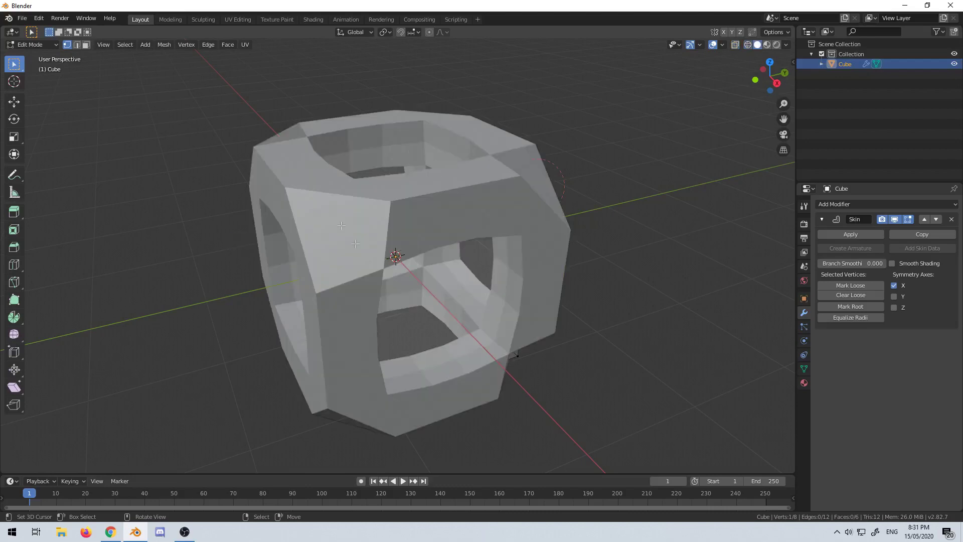
Step: Add a Subdivision Surface modifier below the cube's Skin modifier
click(853, 205)
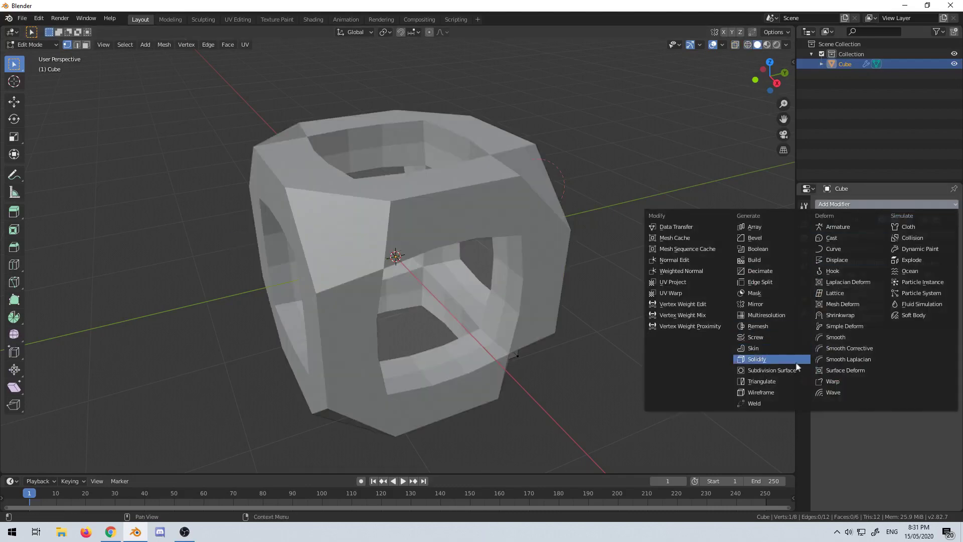
click(772, 371)
middle_drag(531, 348, 508, 288)
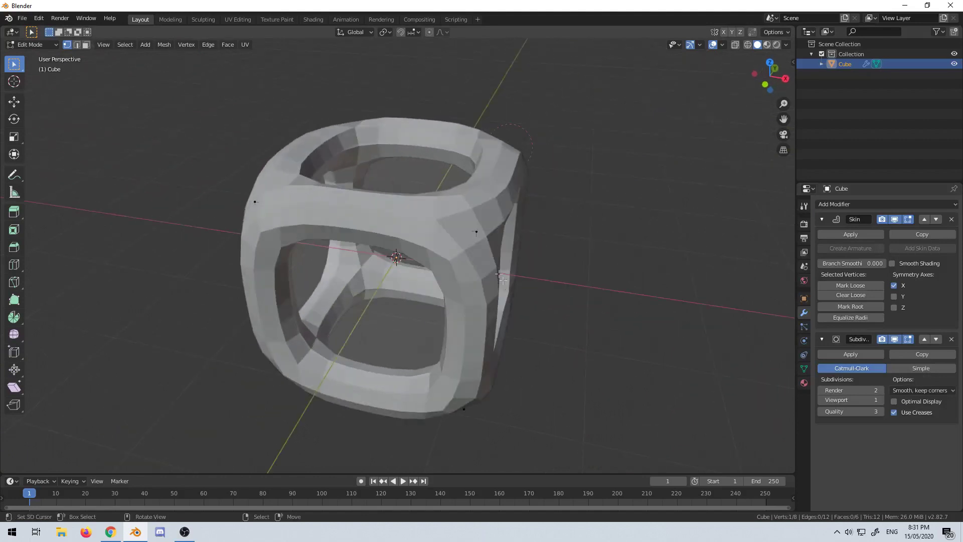
middle_drag(339, 395, 498, 260)
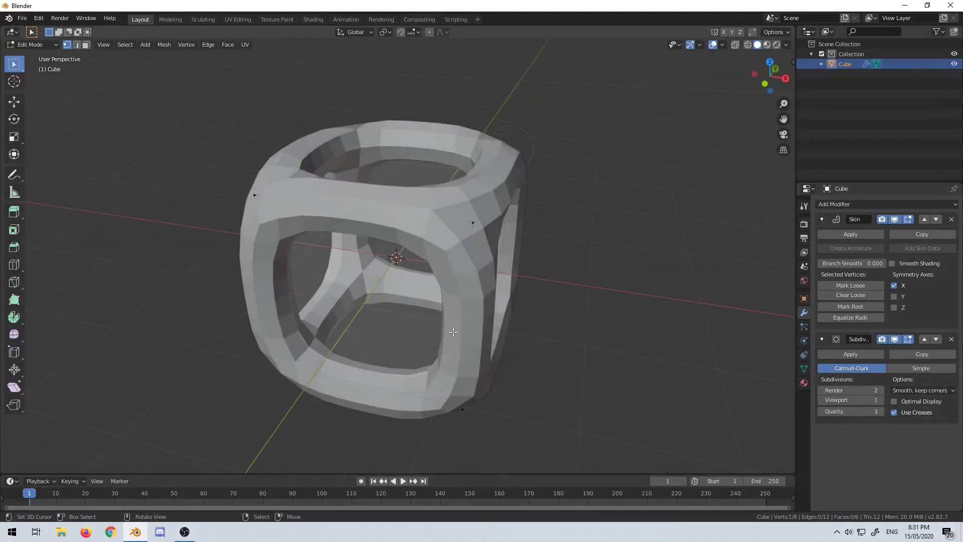
Step: Scale the skin radius of all the cube's vertices down to about 0.14
key(a)
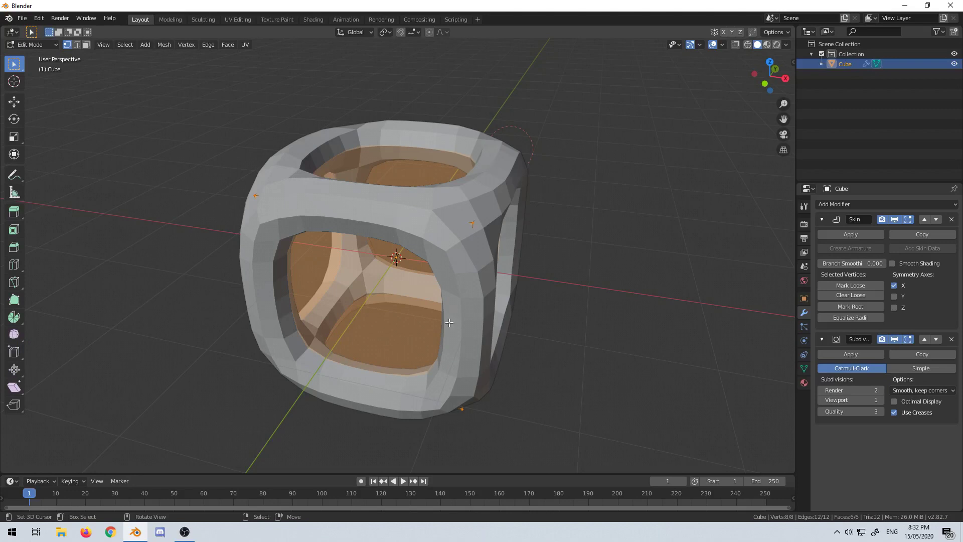
key(ctrl)
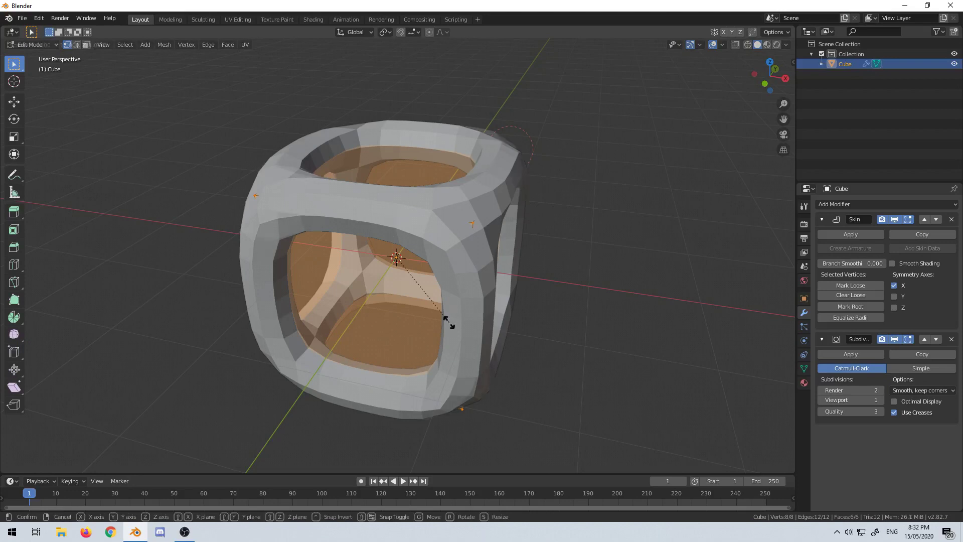
key(ctrl+a)
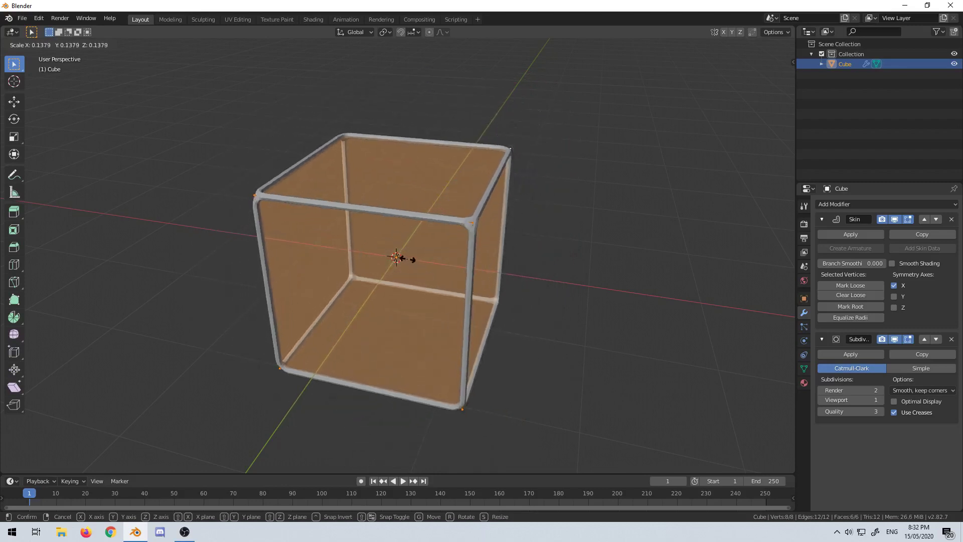
click(407, 261)
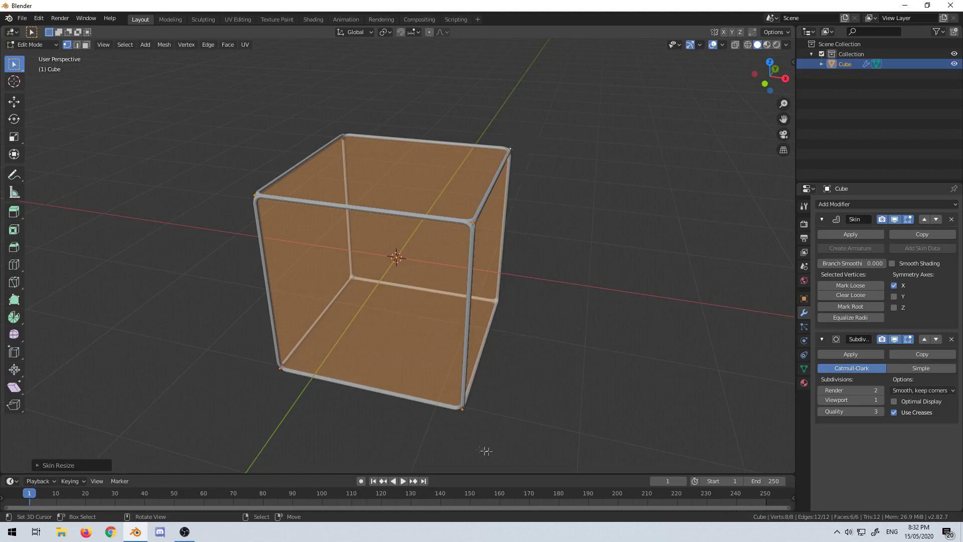
Step: Duplicate the cube's lower front edge outward along the Y axis and mark one vertex of the copy as the skin root
right_click(462, 415)
shift+right_click(287, 388)
shift+middle_drag(294, 381, 301, 359)
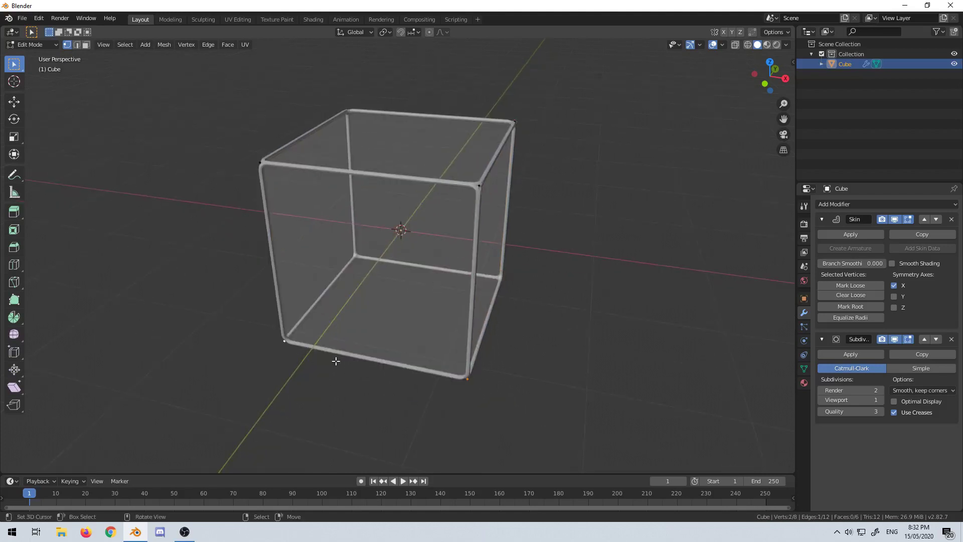
key(shift+d)
key(y)
click(305, 404)
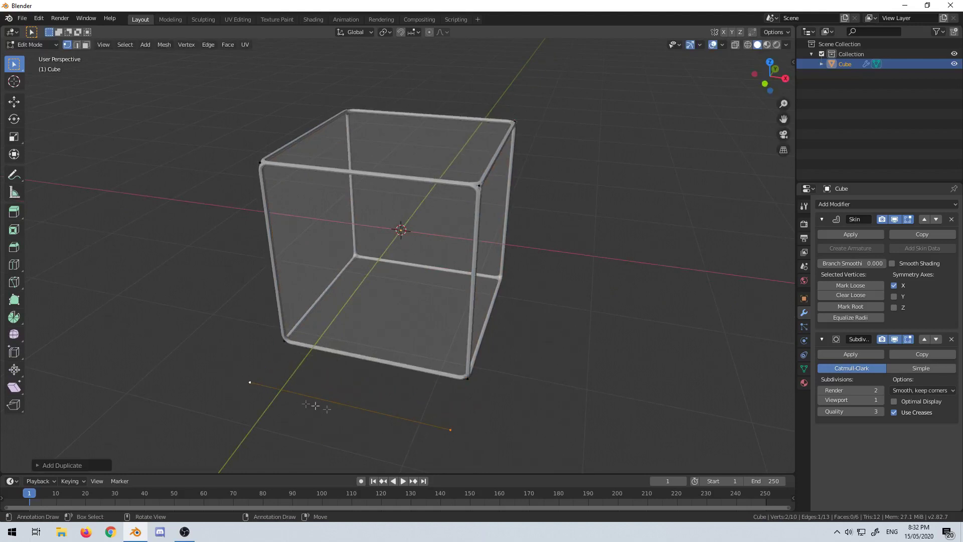
click(450, 432)
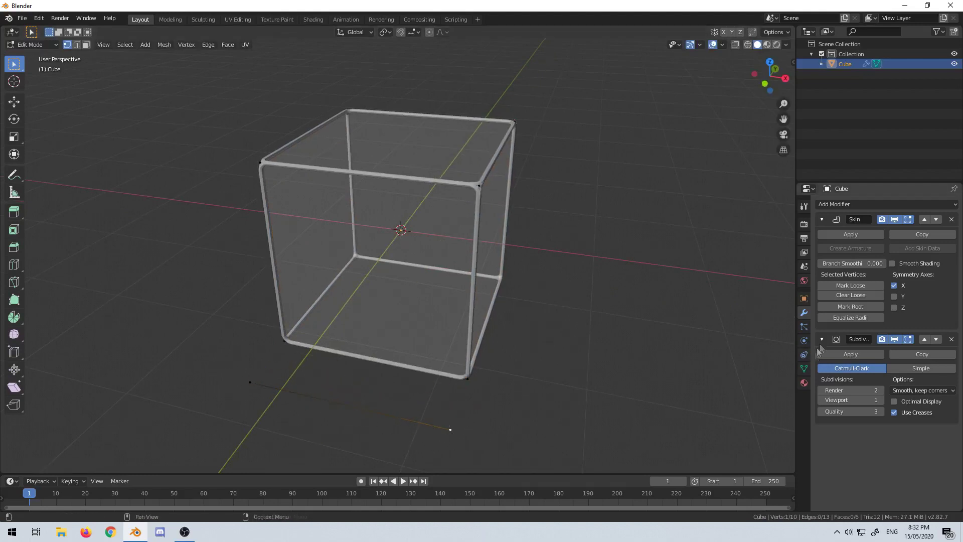
click(850, 307)
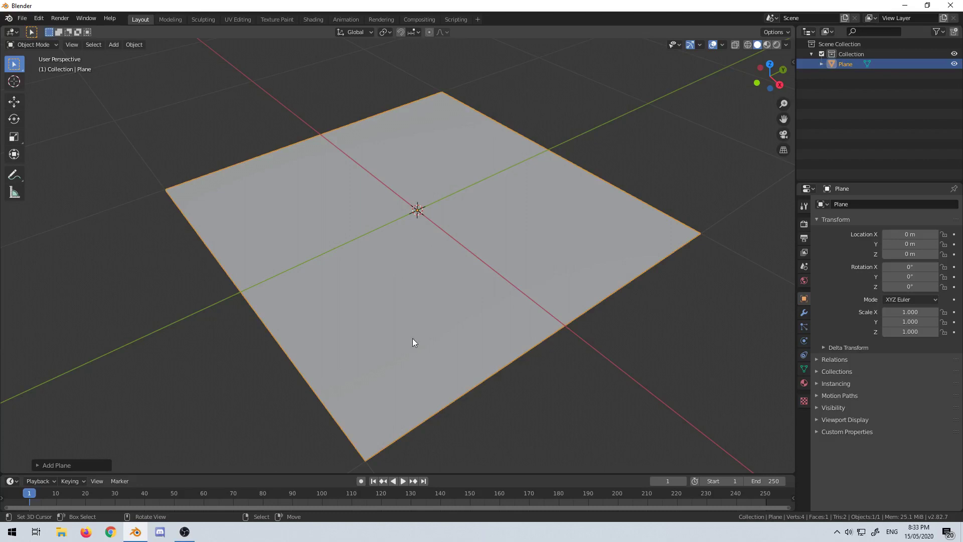
Step: In top view, duplicate the plane's lower-left corner vertex to a spot just below the plane and separate it into its own object
key(KP_7)
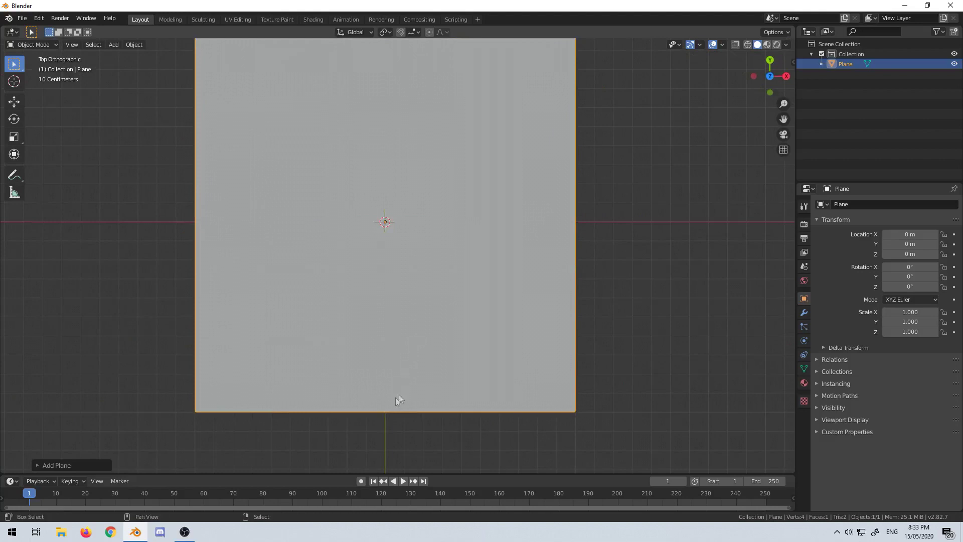
shift+middle_drag(398, 395, 439, 395)
key(Tab)
click(243, 421)
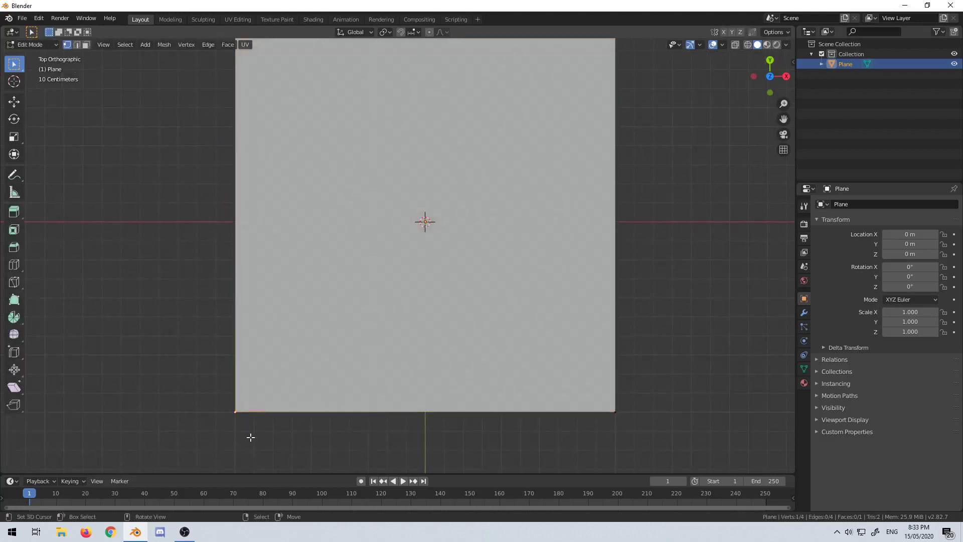
key(shift+d)
click(328, 434)
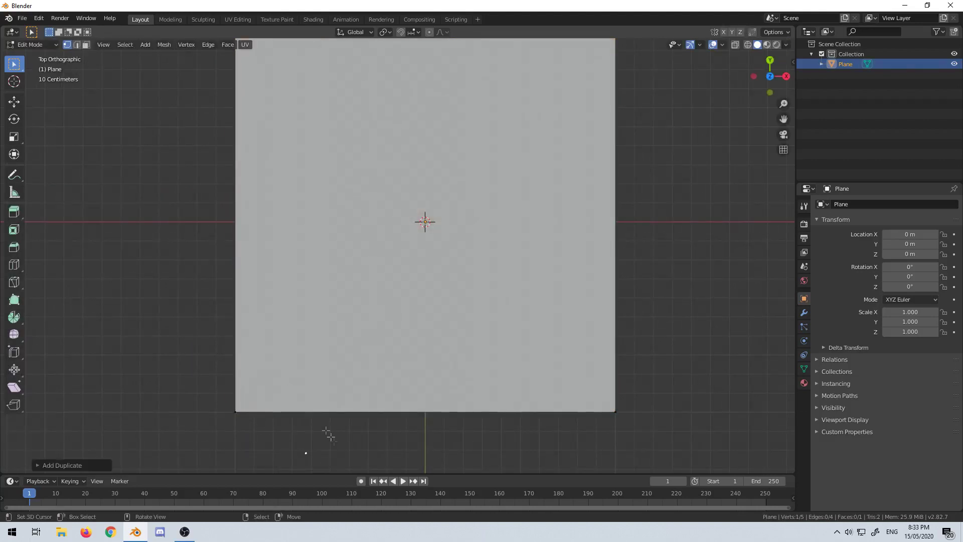
shift+middle_drag(329, 435, 333, 391)
key(p)
click(333, 390)
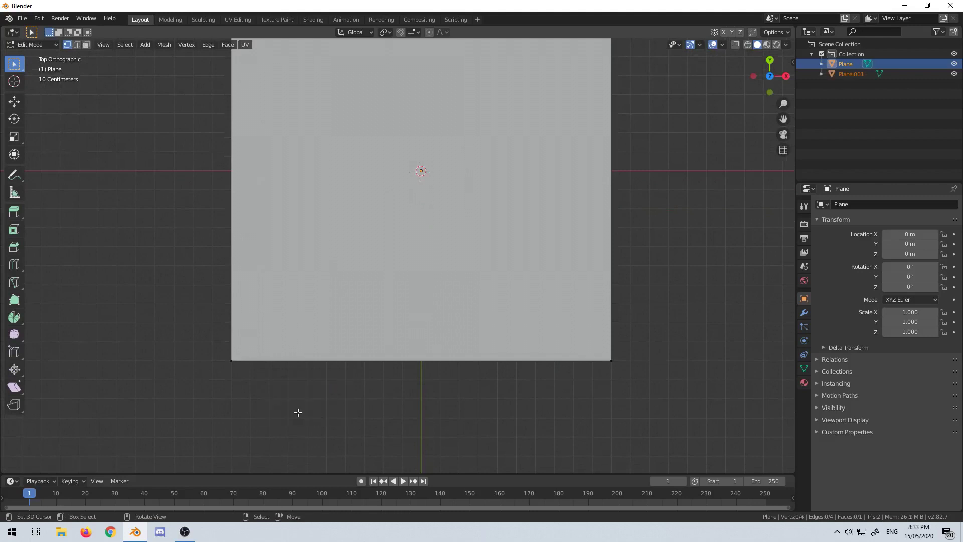
Step: Switch to editing the separated vertex object and add a Skin modifier to it
key(Tab)
right_click(297, 402)
key(Tab)
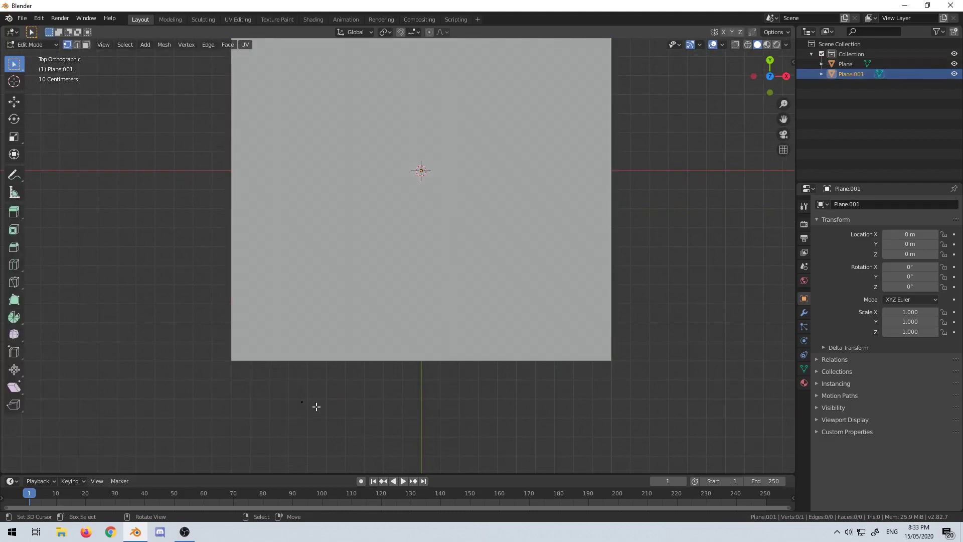
click(804, 313)
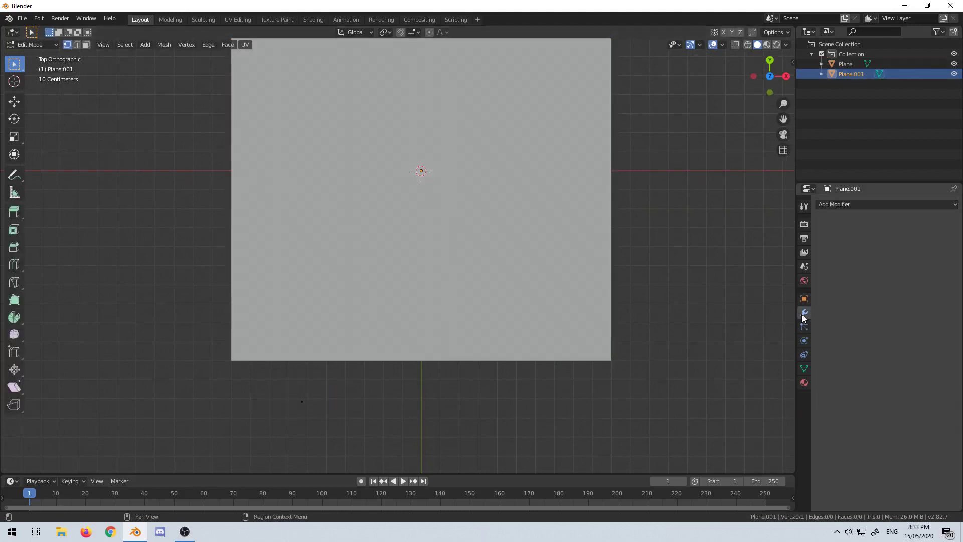
click(866, 205)
click(753, 348)
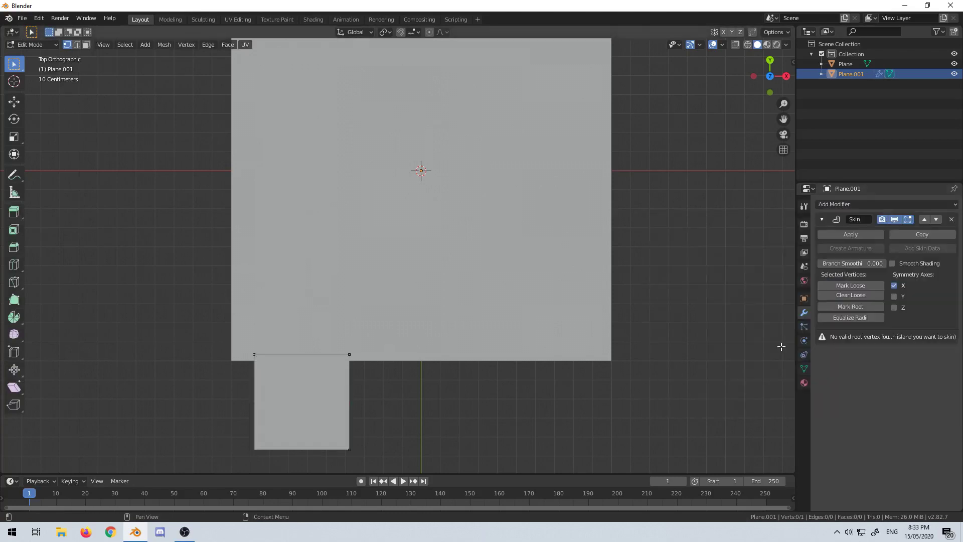
Step: In wireframe shading, shrink the skin radius of the single vertex to a small box
middle_drag(308, 418, 334, 299)
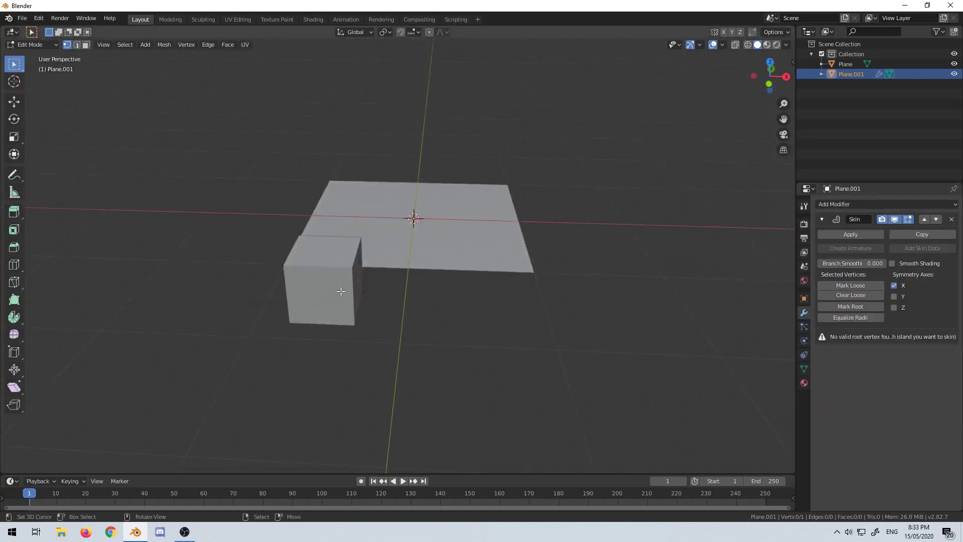
key(z)
click(294, 296)
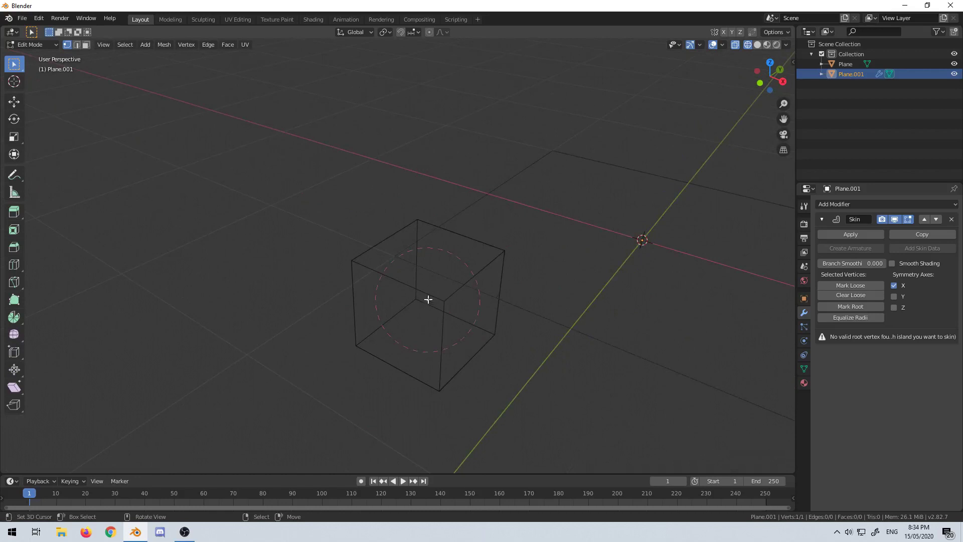
right_click(428, 300)
key(ctrl+a)
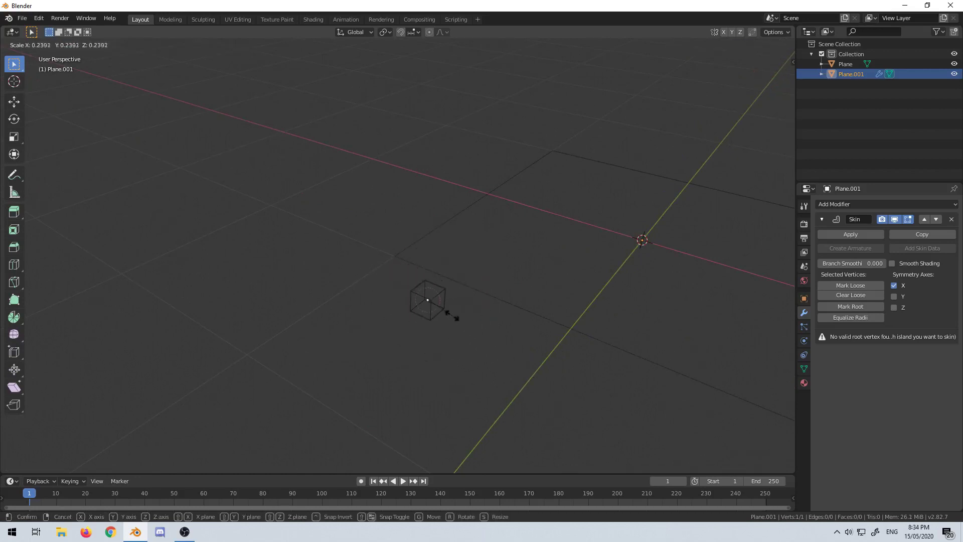
click(443, 310)
Step: In top view, extrude the vertex into three path segments: straight up onto the plane, diagonally up-right, and horizontally right past the Y axis
key(KP_7)
scroll(467, 343, down, 1)
shift+middle_drag(468, 343, 394, 367)
scroll(430, 402, up, 2)
shift+middle_drag(489, 310, 473, 333)
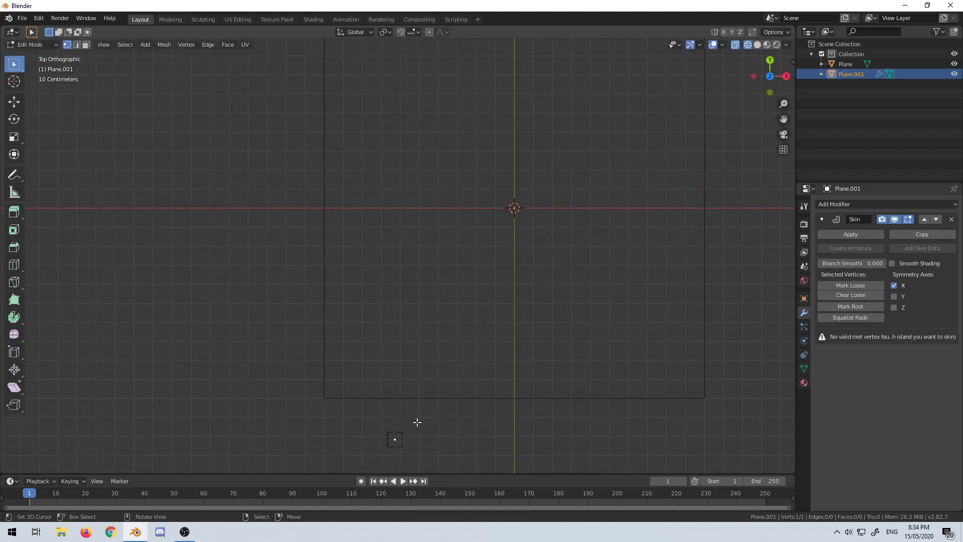
key(e)
click(417, 311)
key(e)
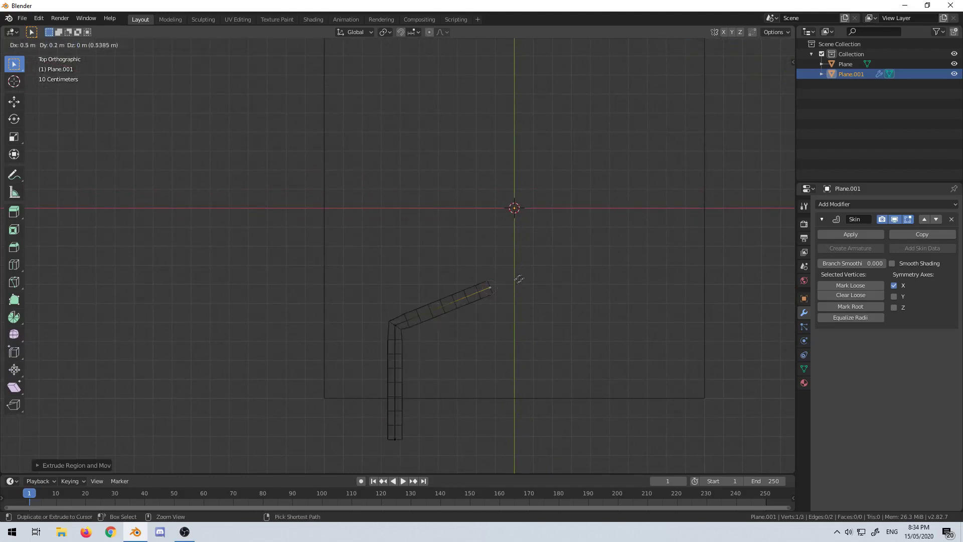
click(471, 277)
key(e)
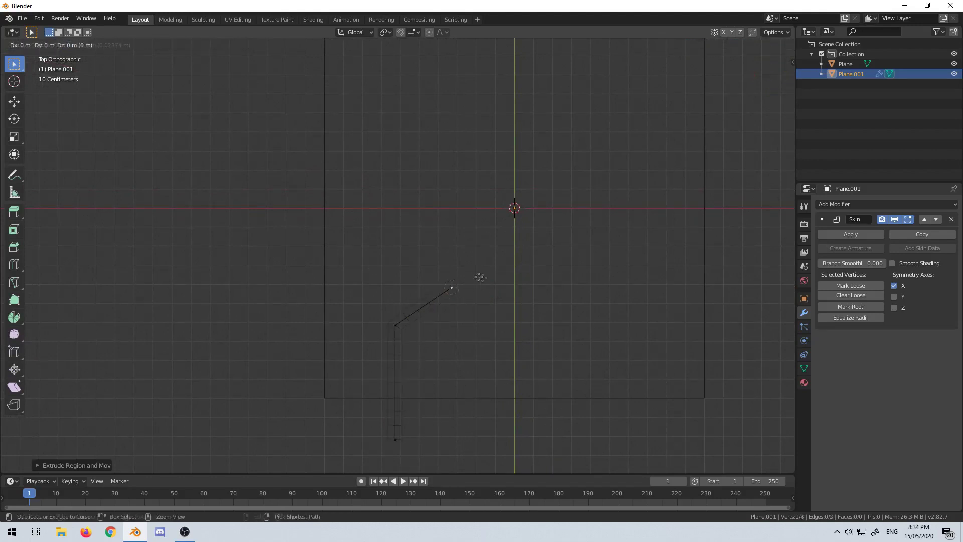
ctrl+click(596, 284)
Step: Extend the path with three more extrusions: straight up, diagonally up-left, and up to the plane's far edge near the Y axis
key(e)
ctrl+click(592, 150)
shift+middle_drag(592, 182, 590, 270)
key(e)
click(520, 209)
key(e)
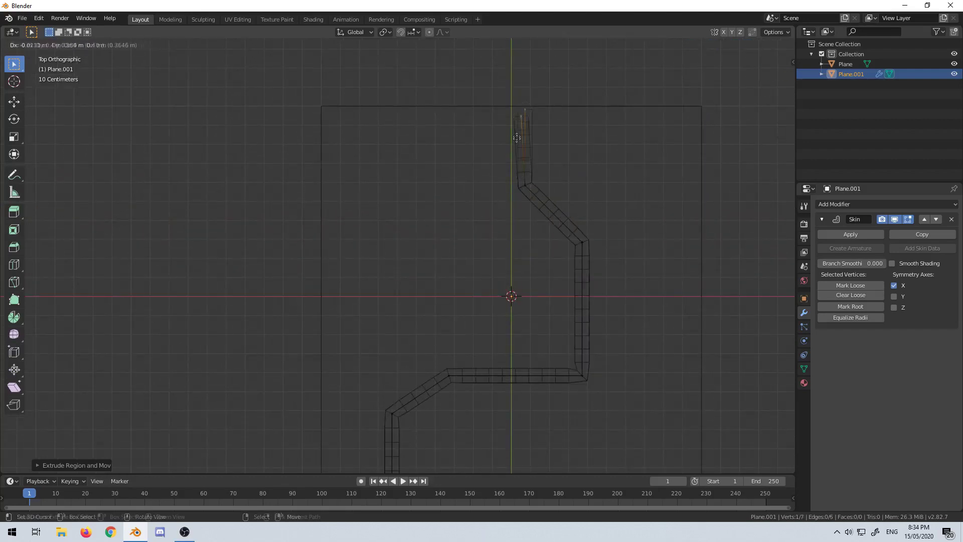
click(514, 111)
Step: Switch the view to solid shading and return the extruded path to Object Mode
middle_drag(538, 333, 484, 273)
key(z)
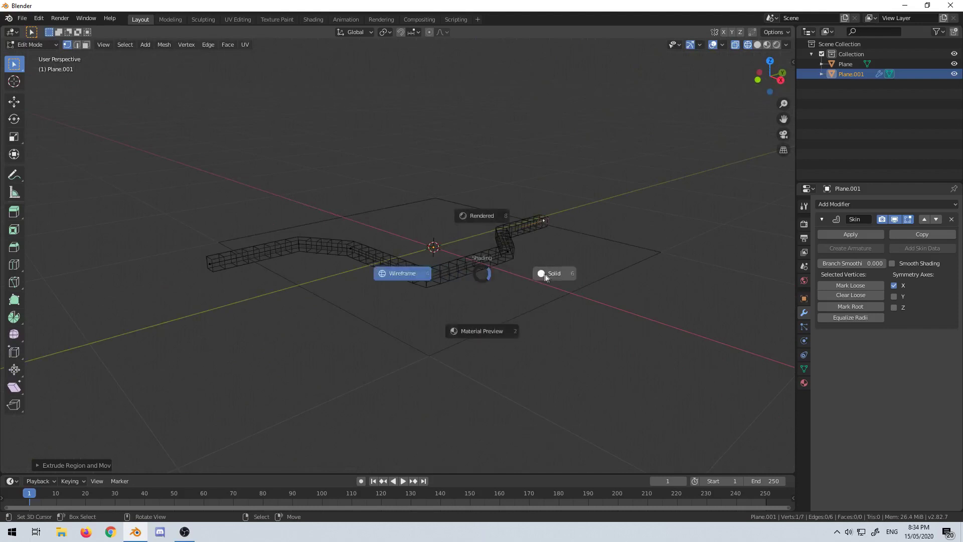
click(539, 326)
key(Tab)
shift+middle_drag(505, 366, 540, 348)
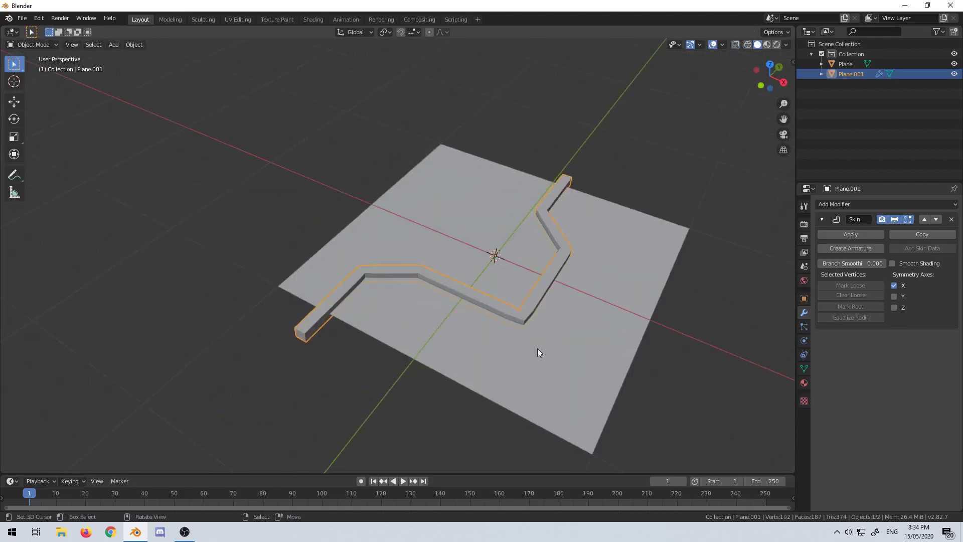
Step: Add a Subdivision Surface modifier to the path and set its viewport subdivisions to 2
click(890, 206)
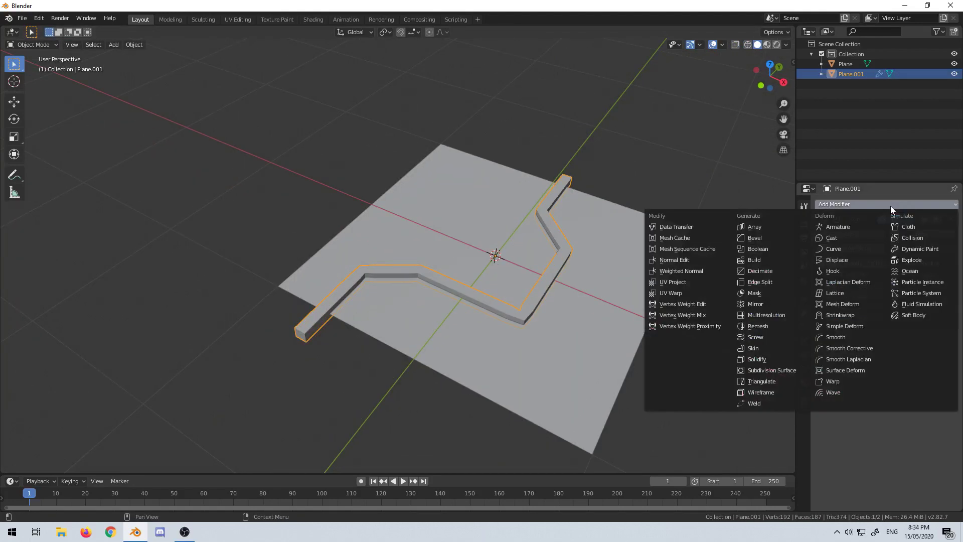
click(775, 370)
middle_drag(673, 399, 640, 406)
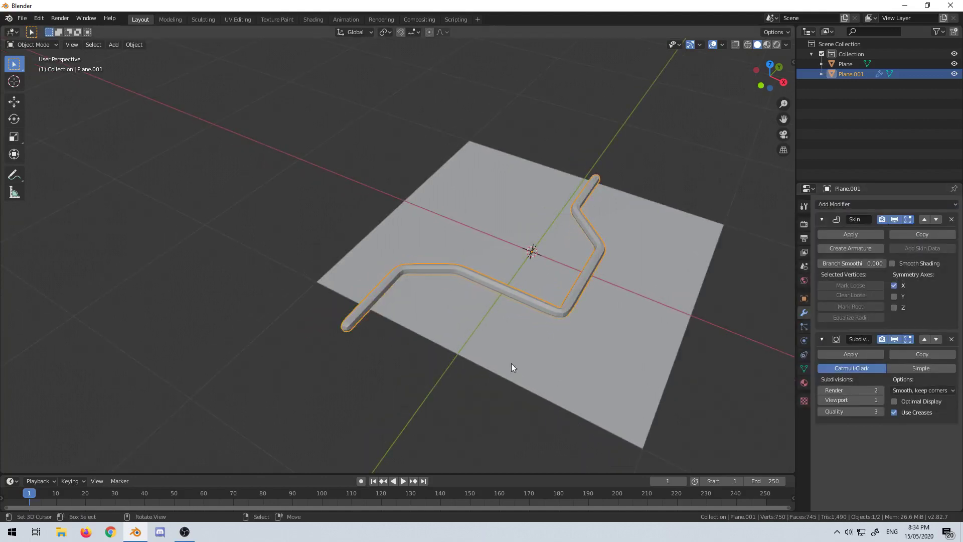
key(KP_7)
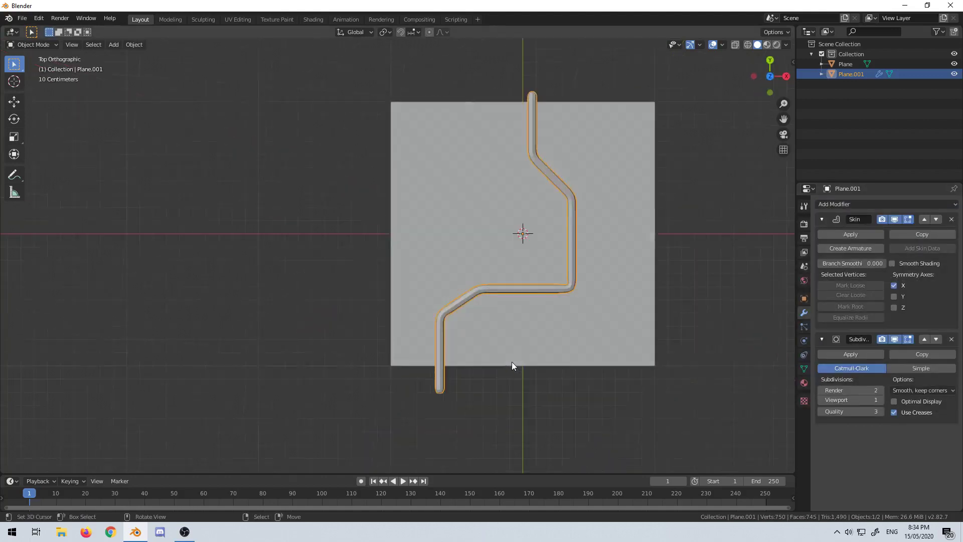
click(881, 400)
middle_drag(570, 399, 492, 344)
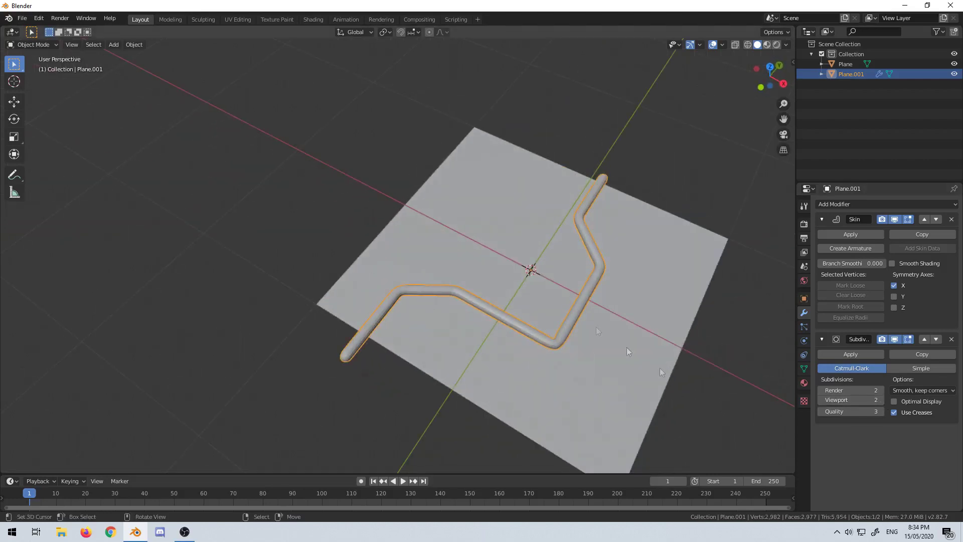
Step: Enable Smooth Shading in the path's Skin modifier
click(898, 262)
scroll(608, 373, up, 2)
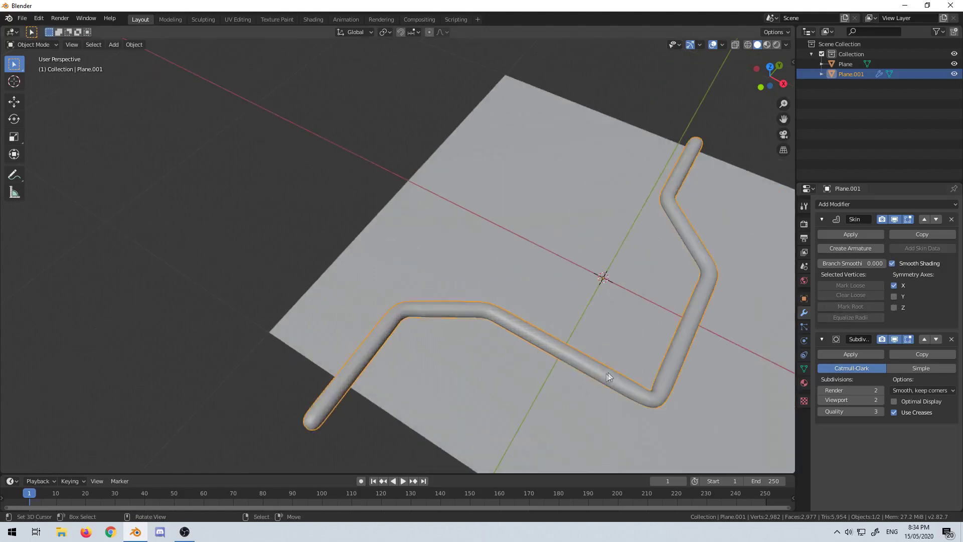
shift+middle_drag(498, 420, 476, 369)
shift+middle_drag(619, 317, 483, 270)
Step: In top-view wireframe, edit the path and subdivide the horizontal segment that ends at the sharp right-angle corner
key(KP_7)
scroll(553, 282, up, 3)
shift+middle_drag(556, 272, 505, 275)
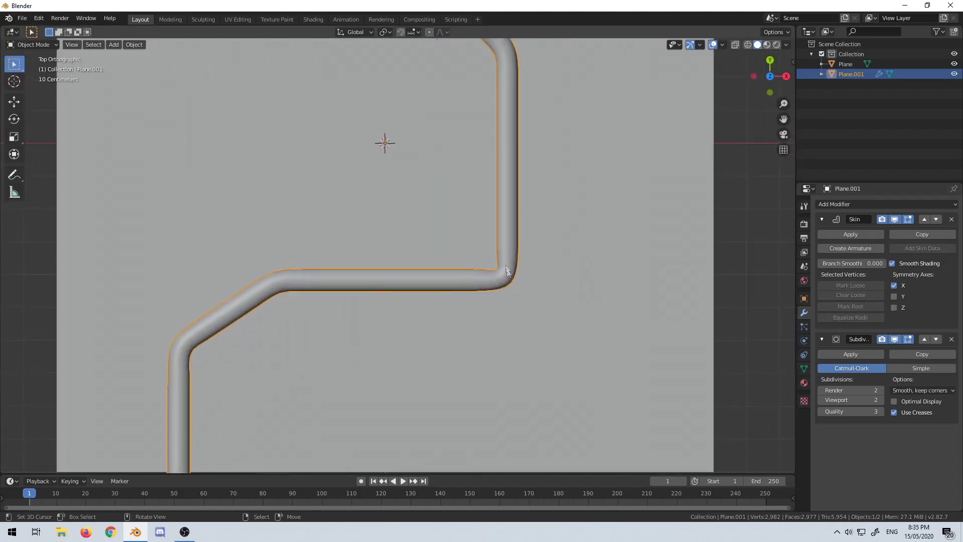
key(z)
click(443, 279)
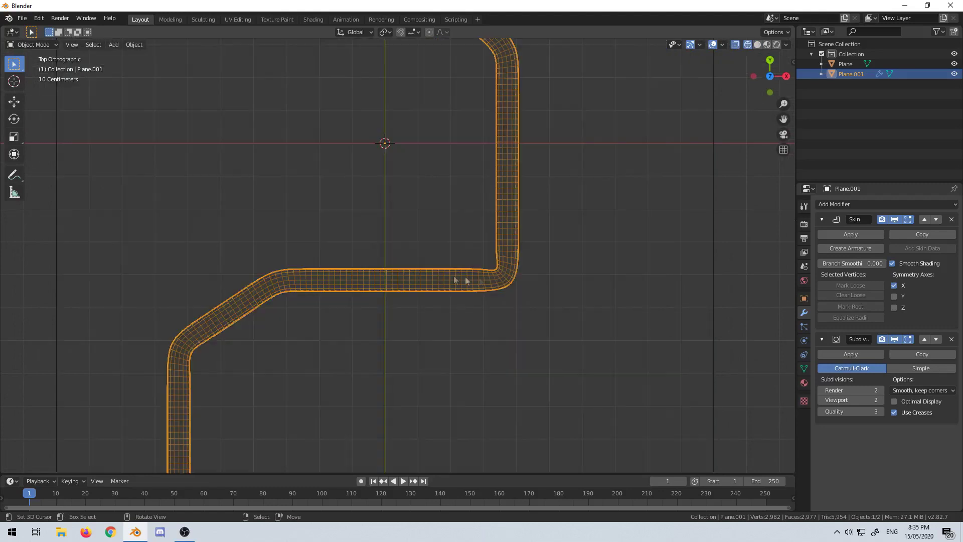
key(Tab)
shift+middle_drag(516, 289, 472, 309)
scroll(387, 312, up, 3)
scroll(386, 313, down, 2)
shift+click(478, 287)
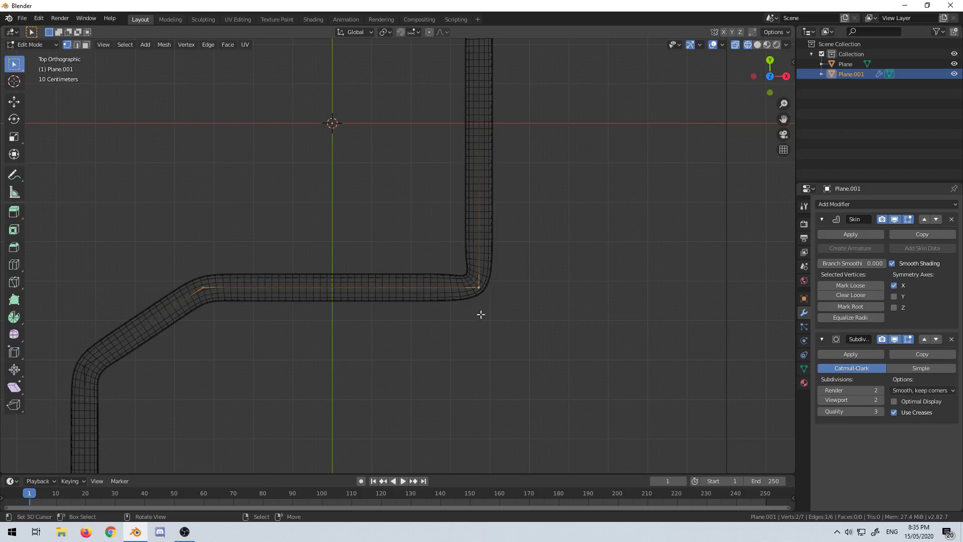
right_click(480, 314)
click(465, 270)
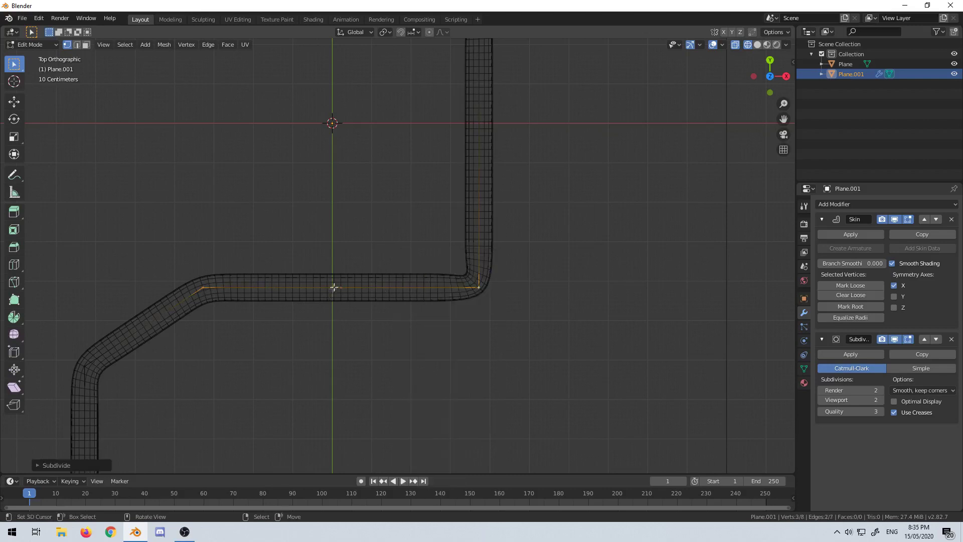
Step: Move the horizontal segment's midpoint vertex about 0.3 m along X, to just short of the right-angle corner
click(334, 287)
key(g)
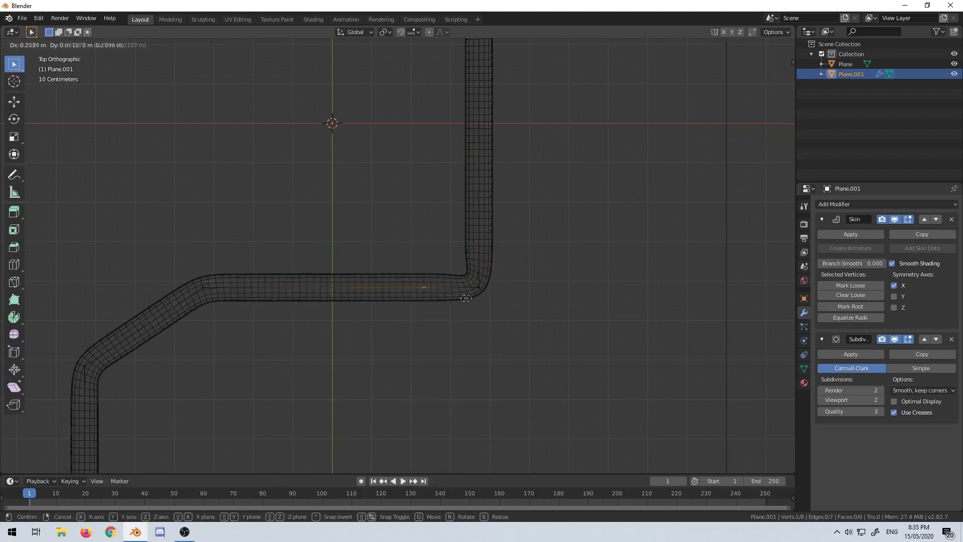
key(x)
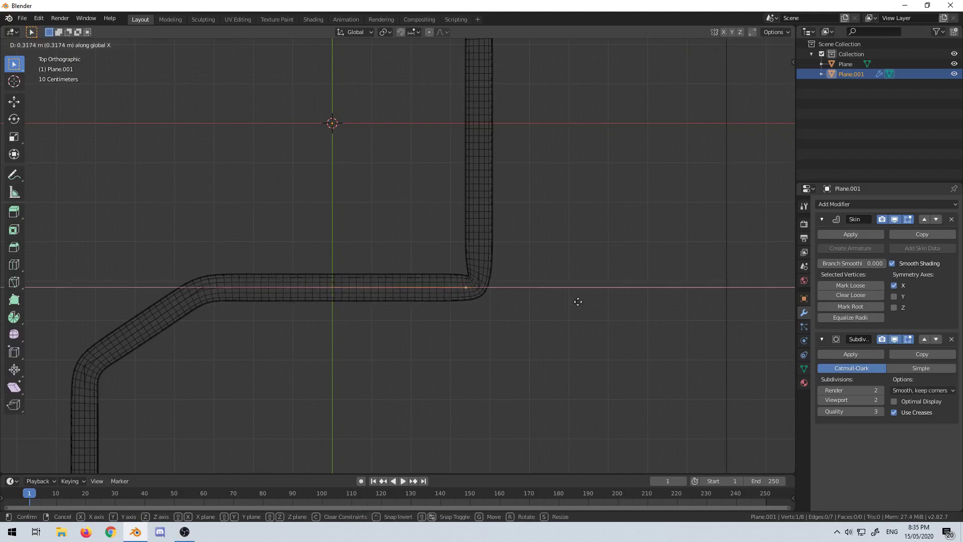
click(524, 301)
Step: Move the right-angle corner vertex slightly upward along Y to bevel the bend
click(481, 284)
scroll(509, 316, up, 1)
key(g)
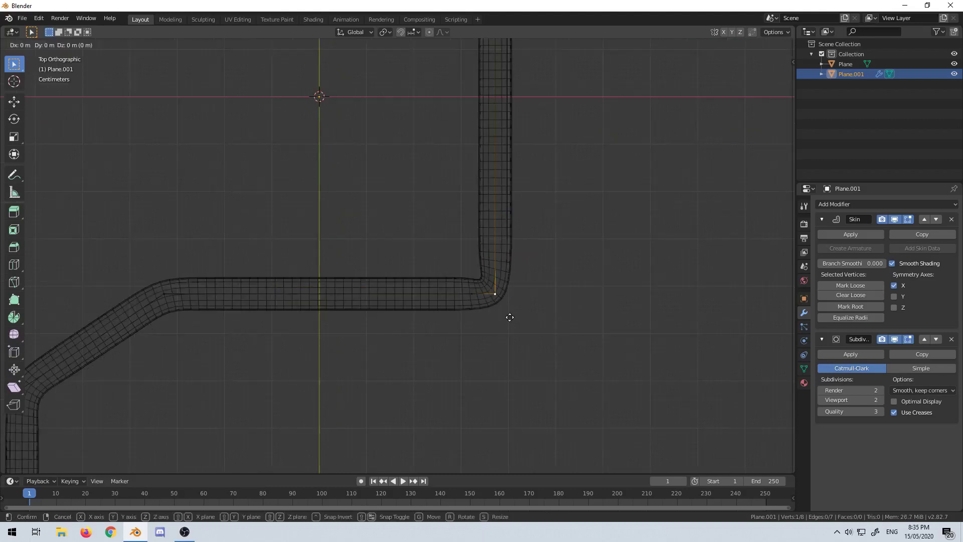
key(y)
click(508, 149)
scroll(516, 232, down, 2)
Step: Switch back to solid shading and have all the path's vertices selected in Edit Mode
key(z)
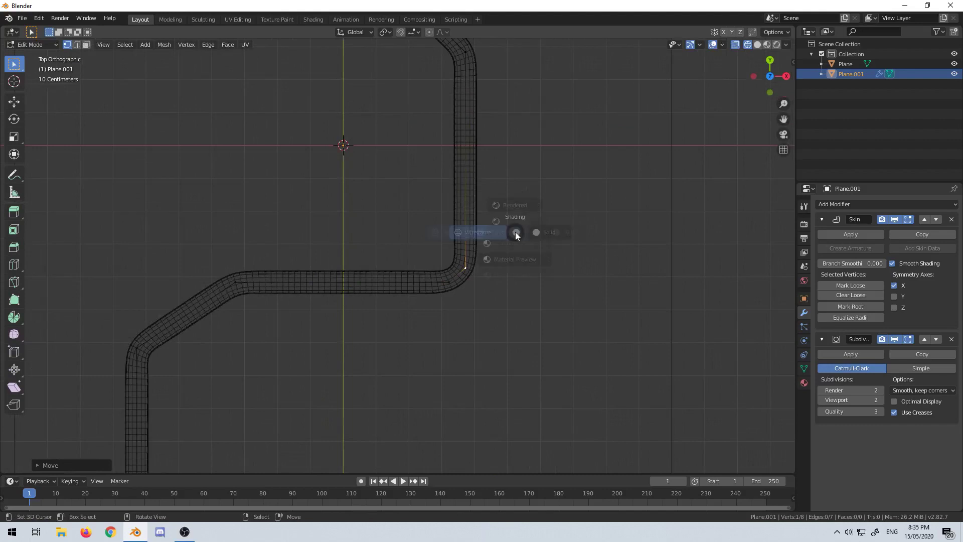
click(550, 232)
key(Tab)
scroll(508, 330, down, 3)
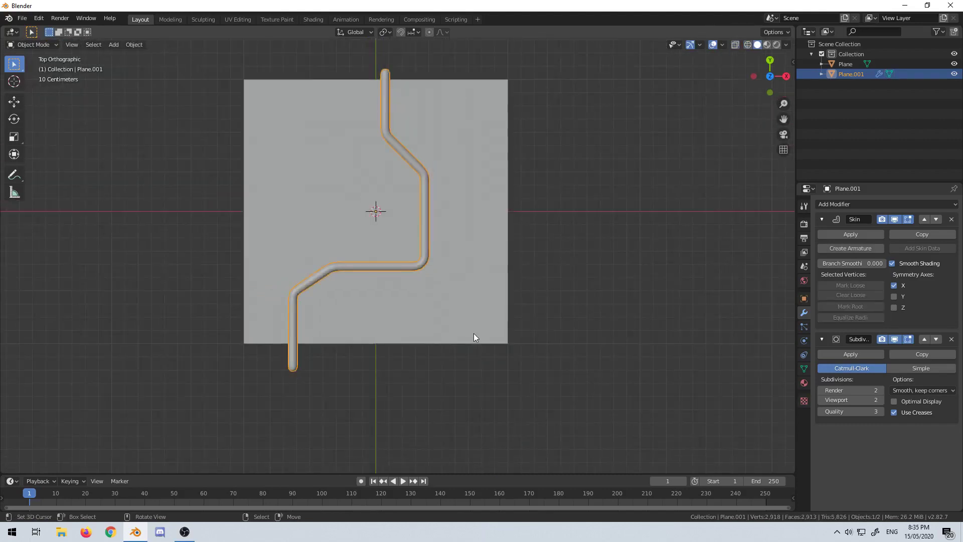
scroll(474, 333, up, 3)
key(Tab)
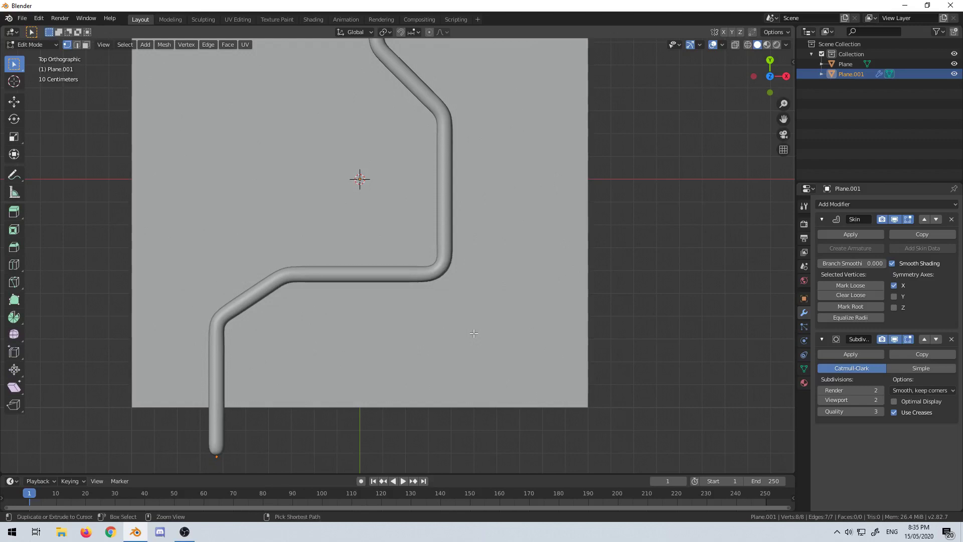
Step: Try enlarging the skin radius of the whole path into a very thick tube
key(ctrl+a)
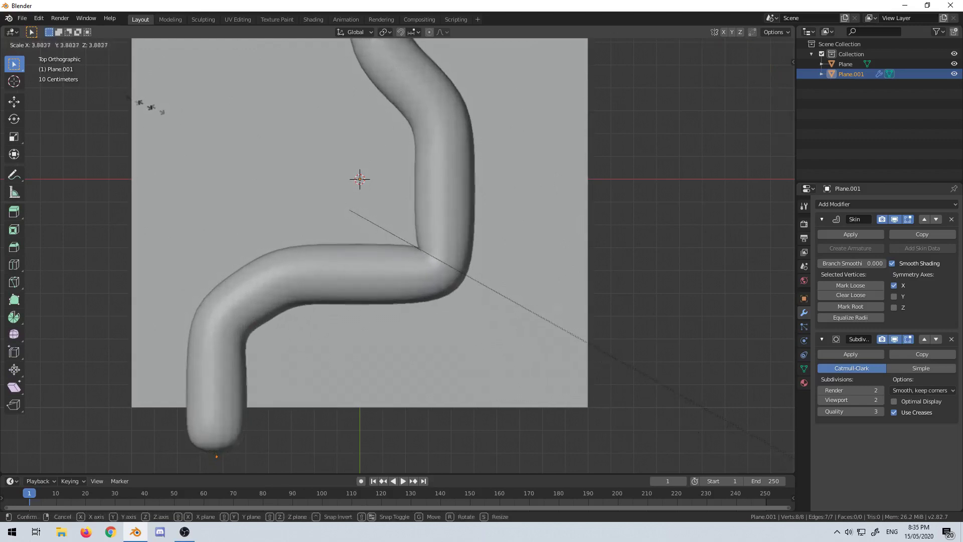
click(416, 195)
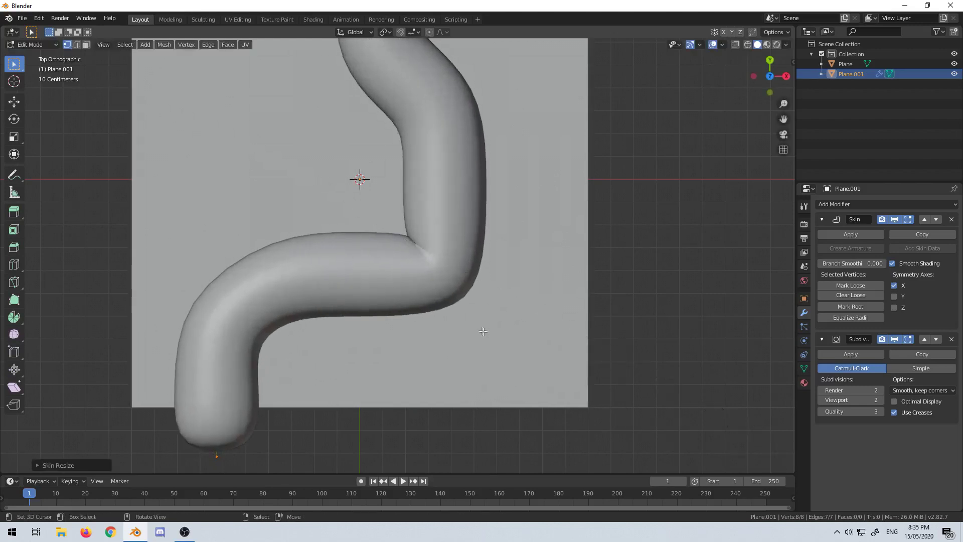
key(ctrl+z)
Step: Shrink the skin radius of the whole path to a thin wire
key(ctrl+a)
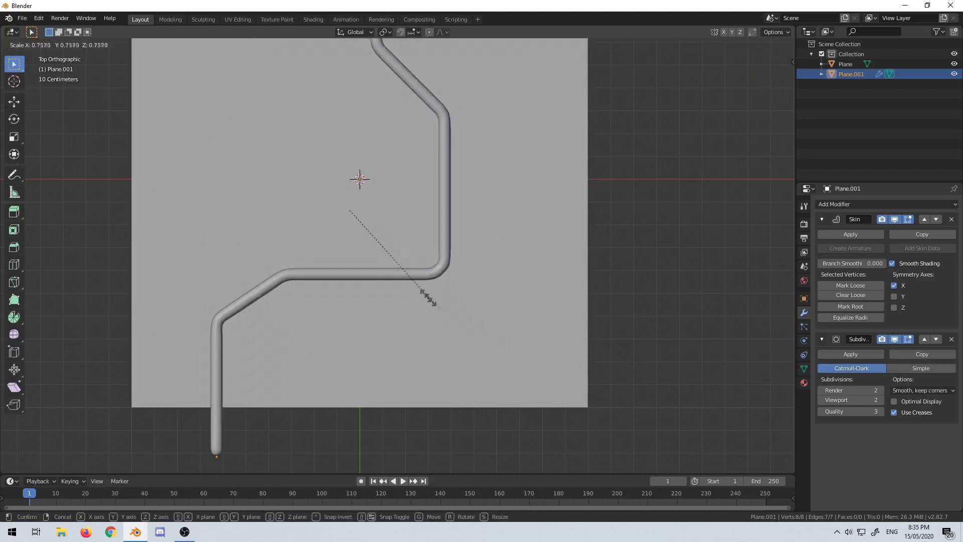
click(381, 250)
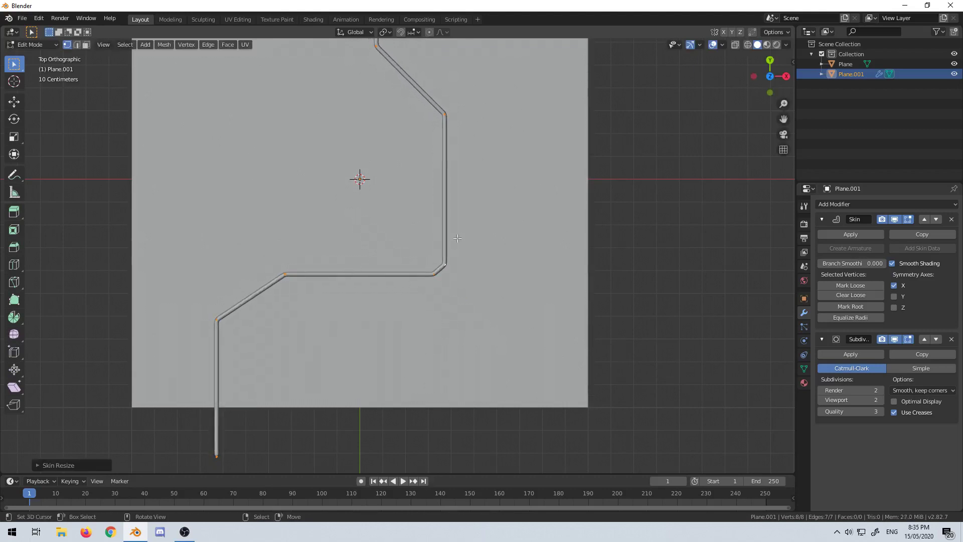
scroll(458, 239, down, 3)
middle_drag(458, 239, 365, 243)
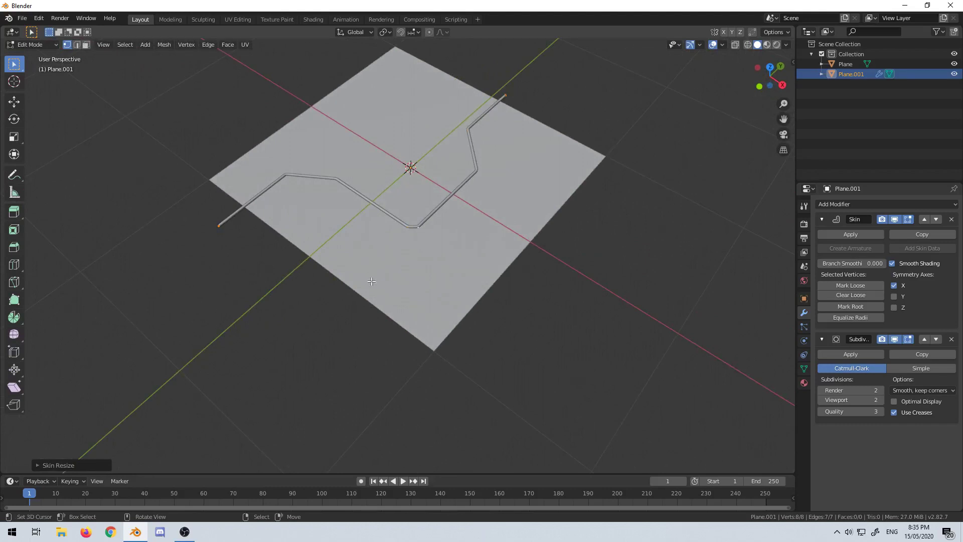
Step: In top view, duplicate the thin path and place the copy just to the right of and slightly above the original
key(KP_7)
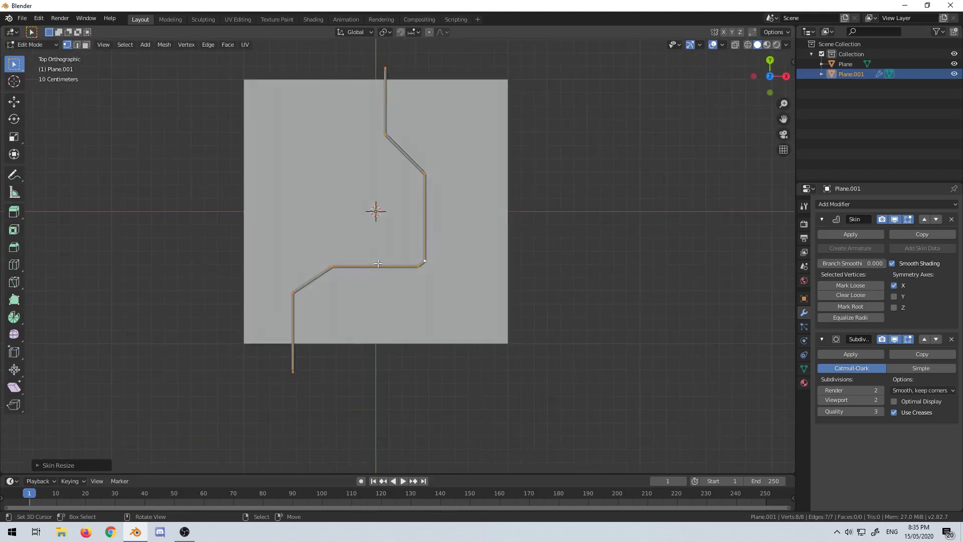
key(shift+d)
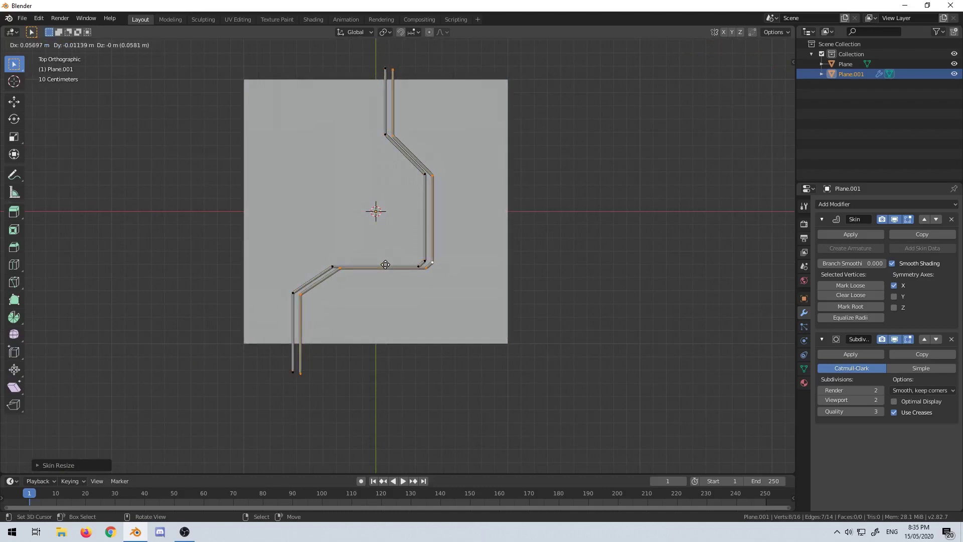
click(450, 271)
key(g)
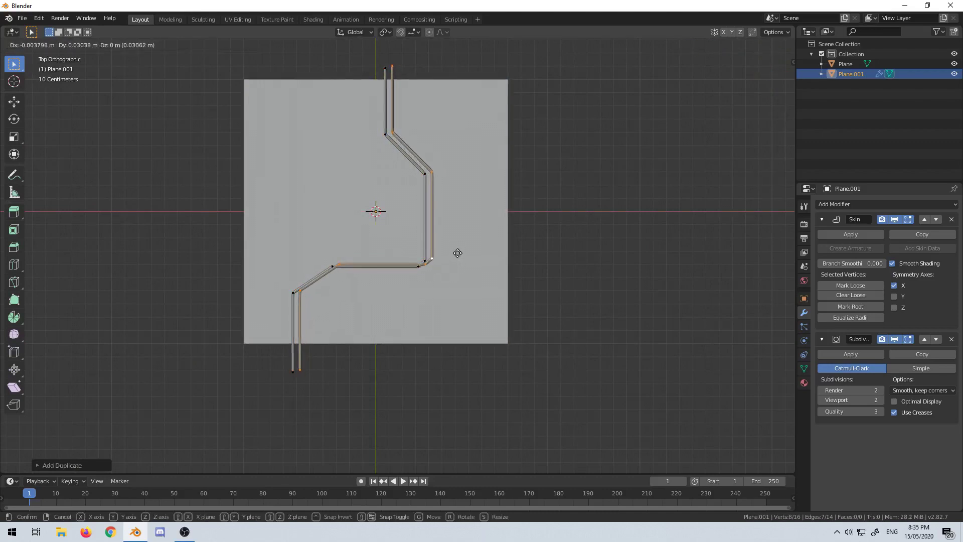
click(452, 254)
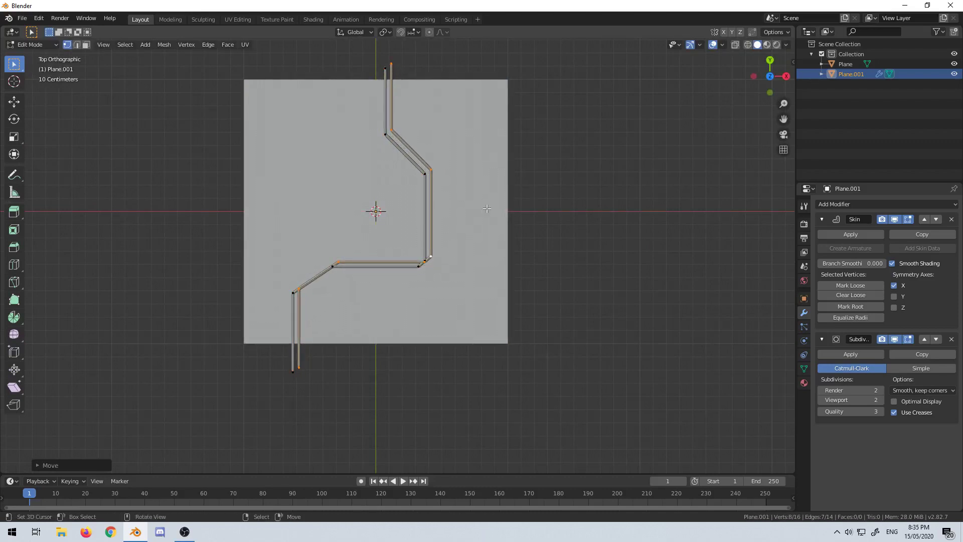
Step: Move the lower five vertices of the duplicate about 0.085 m down along Y so it runs beside the original path
key(b)
middle_drag(487, 213, 306, 32)
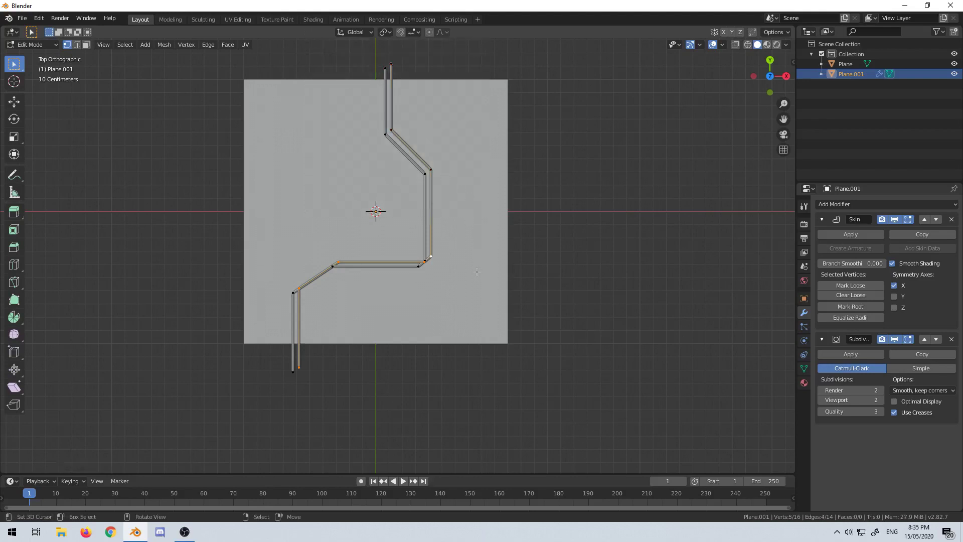
key(g)
key(y)
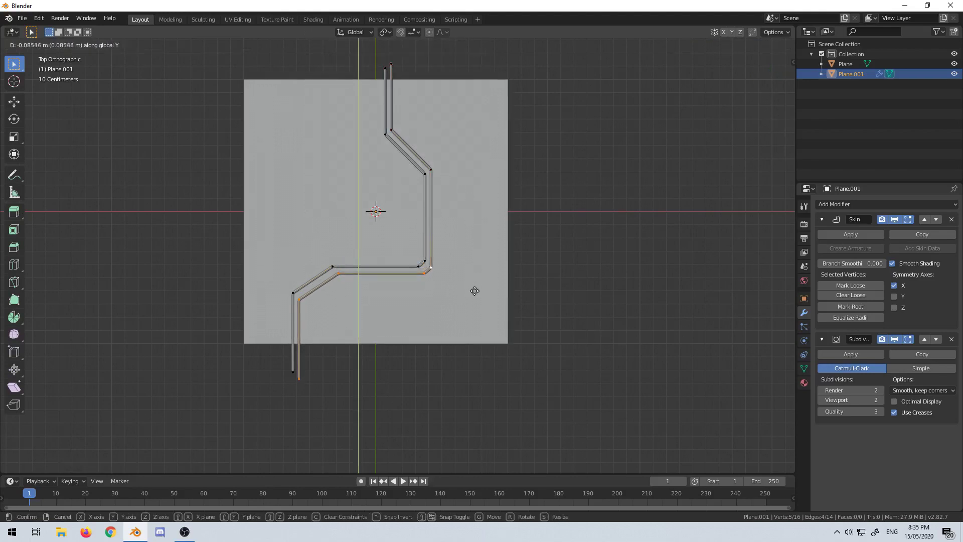
click(475, 291)
Step: Select the whole duplicate, enlarge its skin radius to make it thicker than the original, and return to Object Mode
key(ctrl+l)
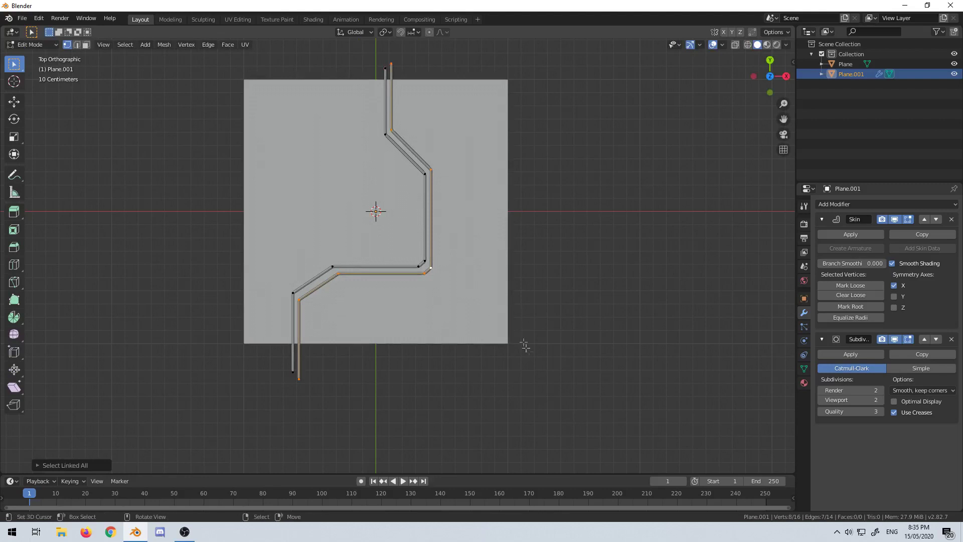
key(s)
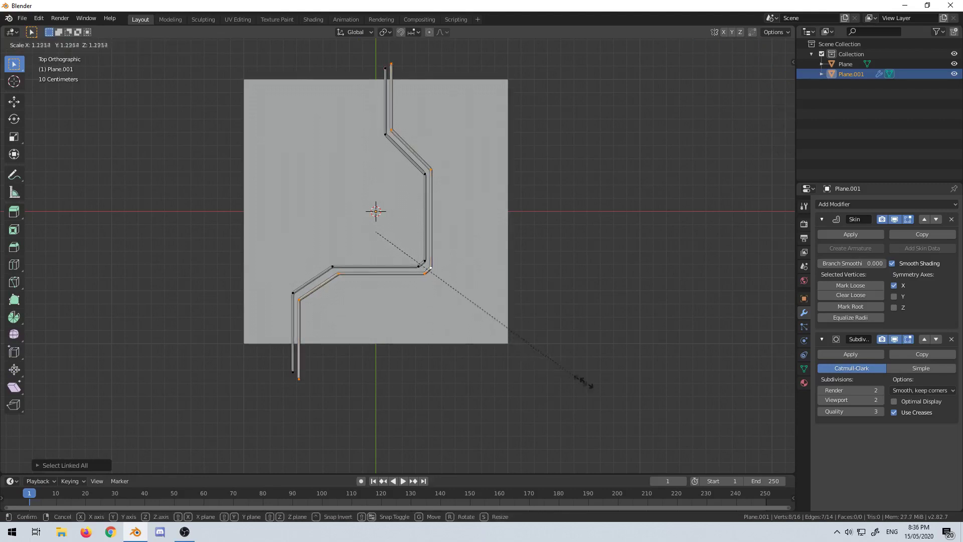
click(346, 213)
scroll(346, 213, down, 1)
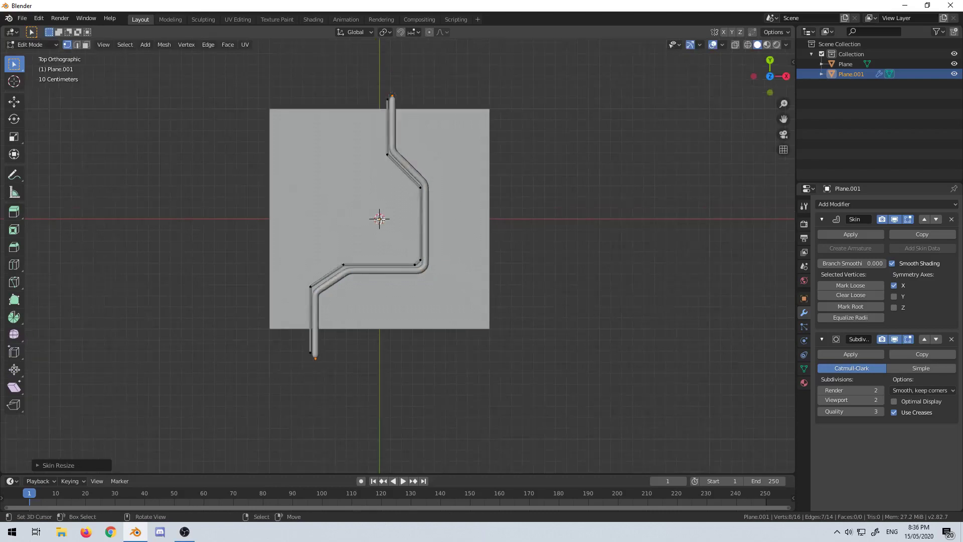
key(Tab)
middle_drag(347, 213, 417, 229)
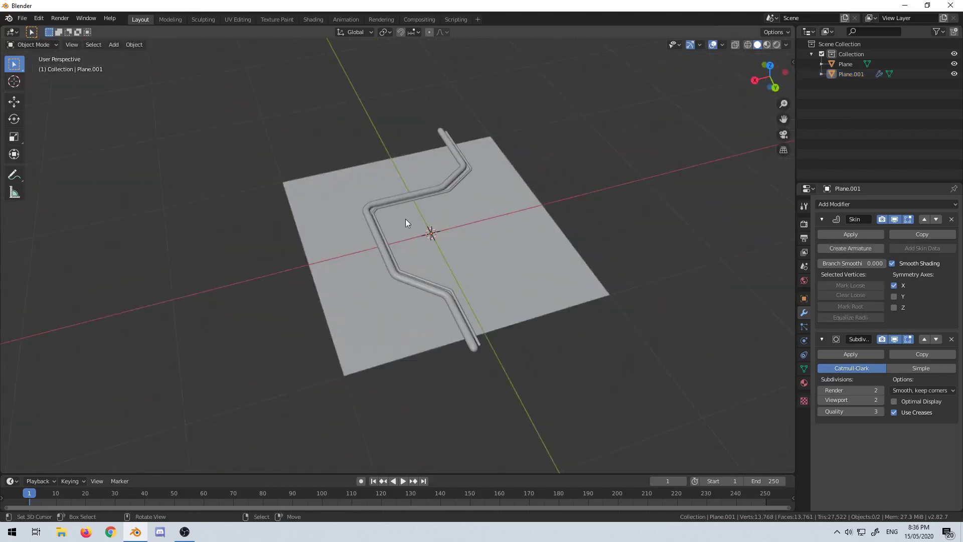
scroll(406, 219, up, 2)
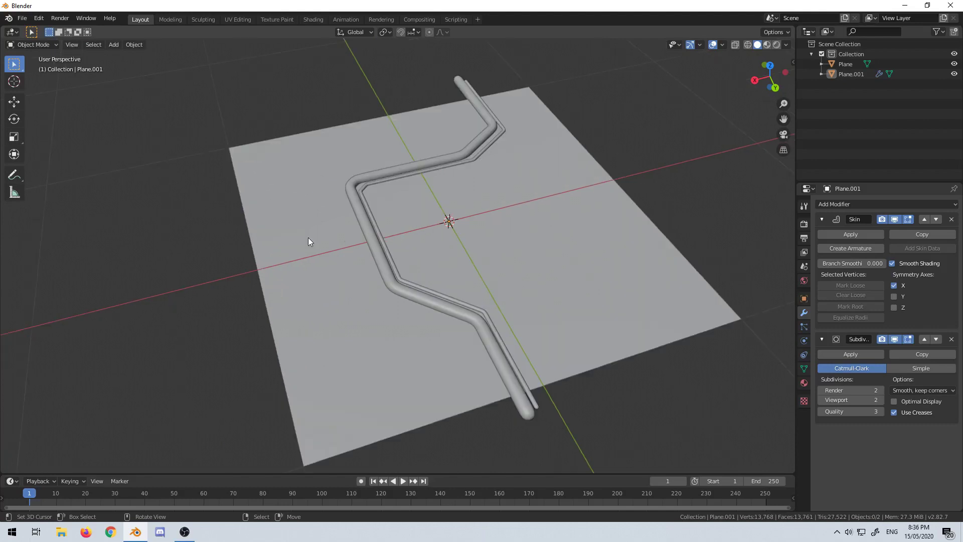